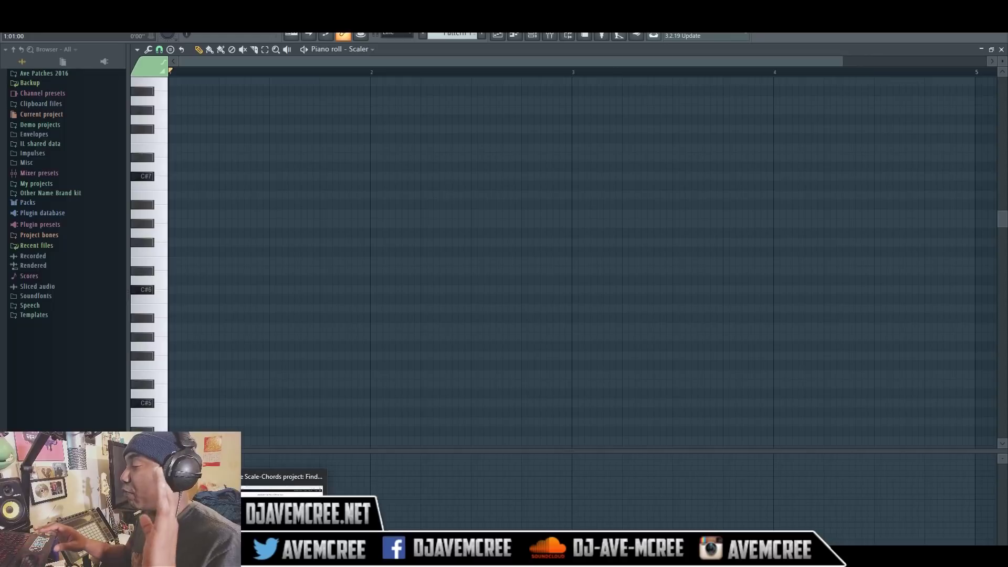
Switch from FL Studio to the browser showing the feelyoursound.com scale chords page.
click(273, 470)
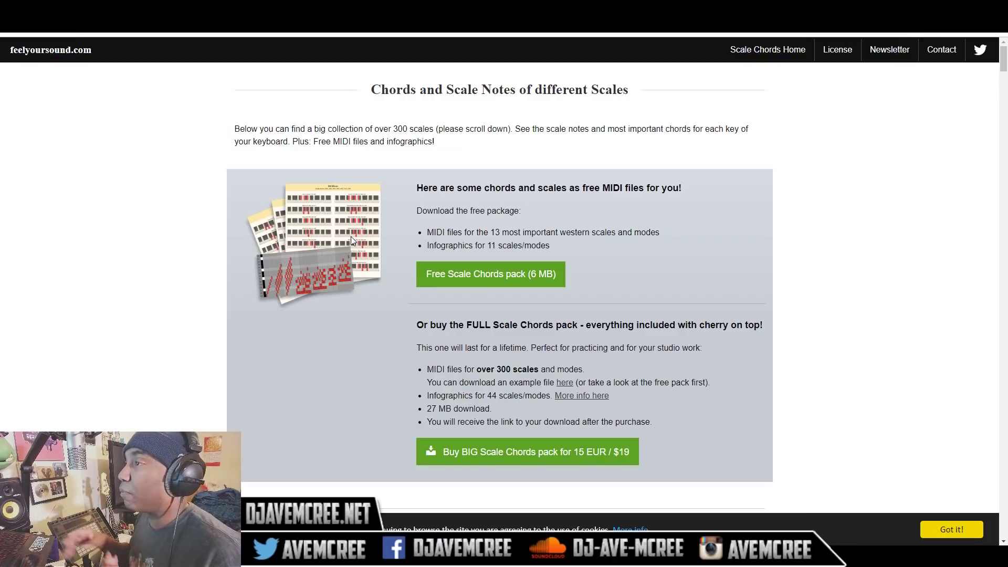
Switch to the YouTube 'Music Theory series' playlist of ten trap-scale videos.
key(ctrl+Tab)
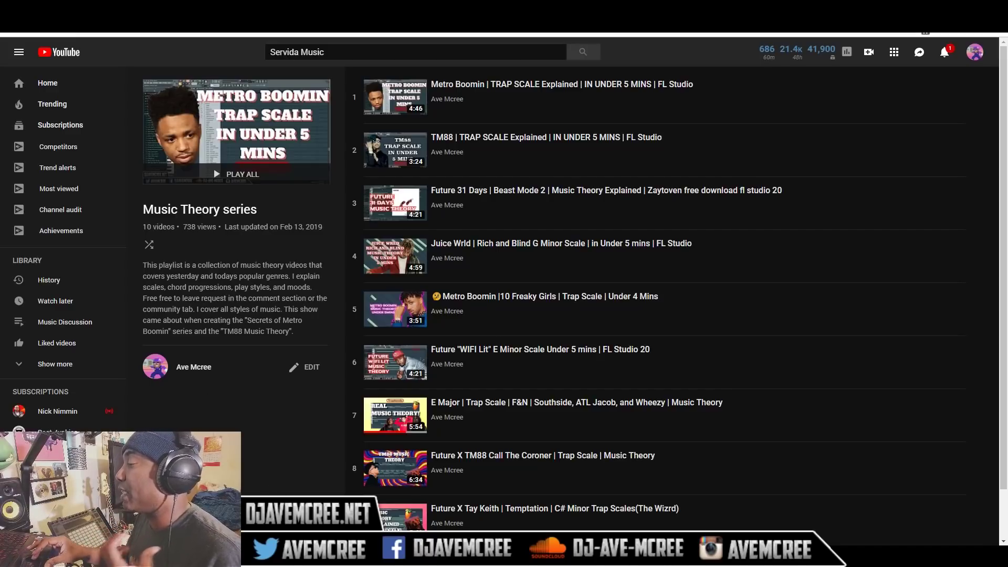
Return to FL Studio's empty Scaler piano roll.
key(alt+Tab)
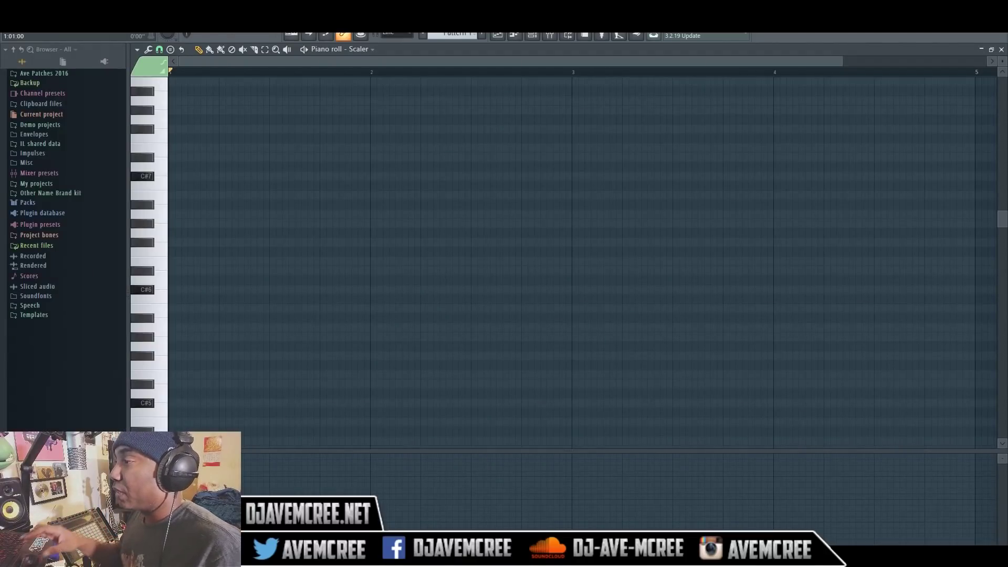
Show the piano roll's Helpers > Scale highlighting list, currently marked C# Minor Natural (Aeolian).
click(134, 51)
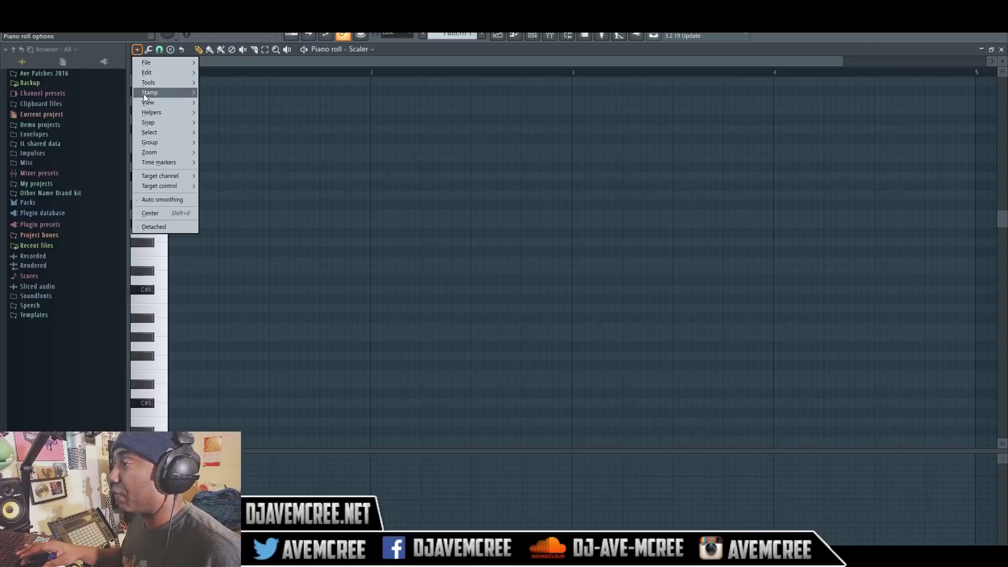
mouse_move(148, 114)
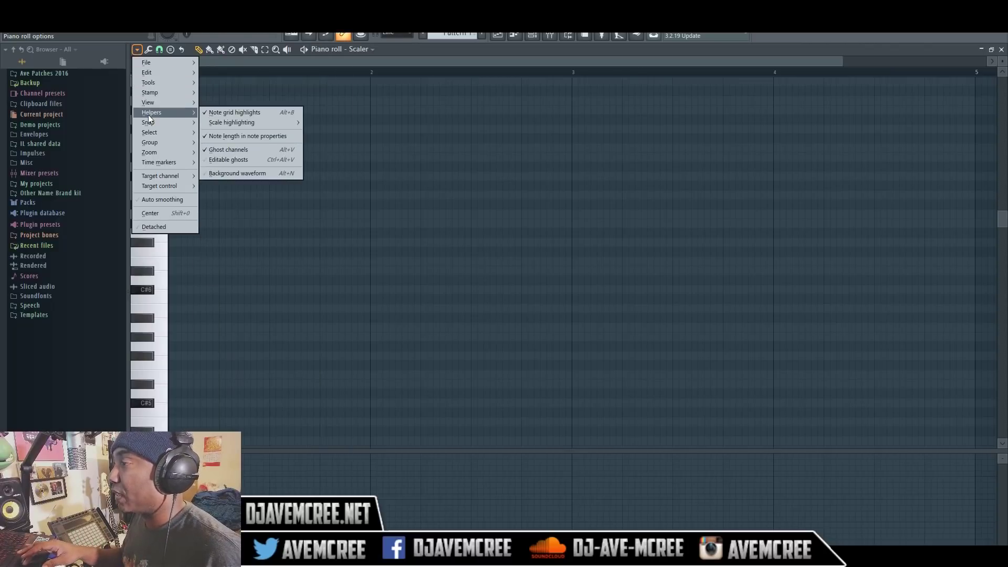
click(136, 49)
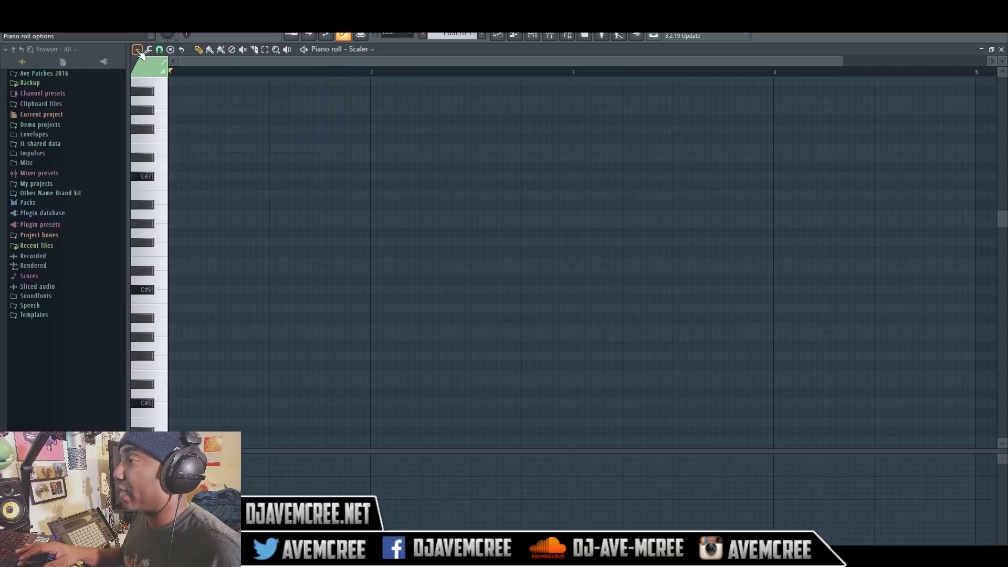
click(138, 49)
mouse_move(151, 74)
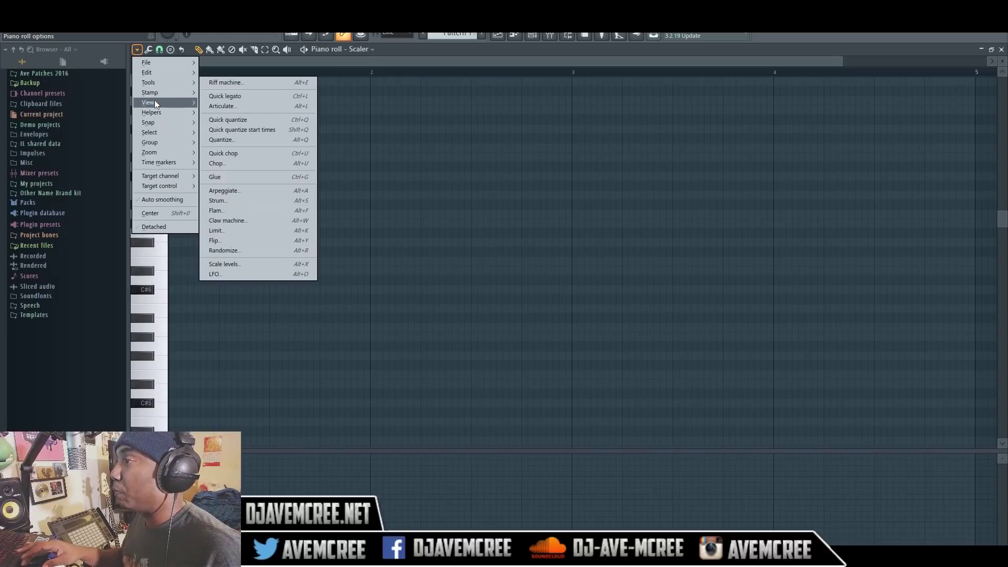
mouse_move(155, 99)
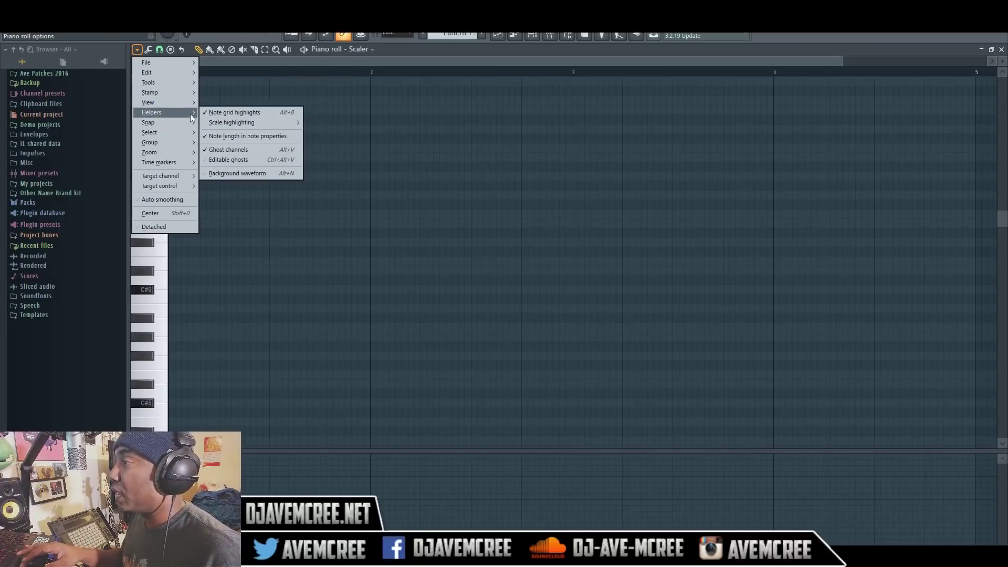
mouse_move(226, 122)
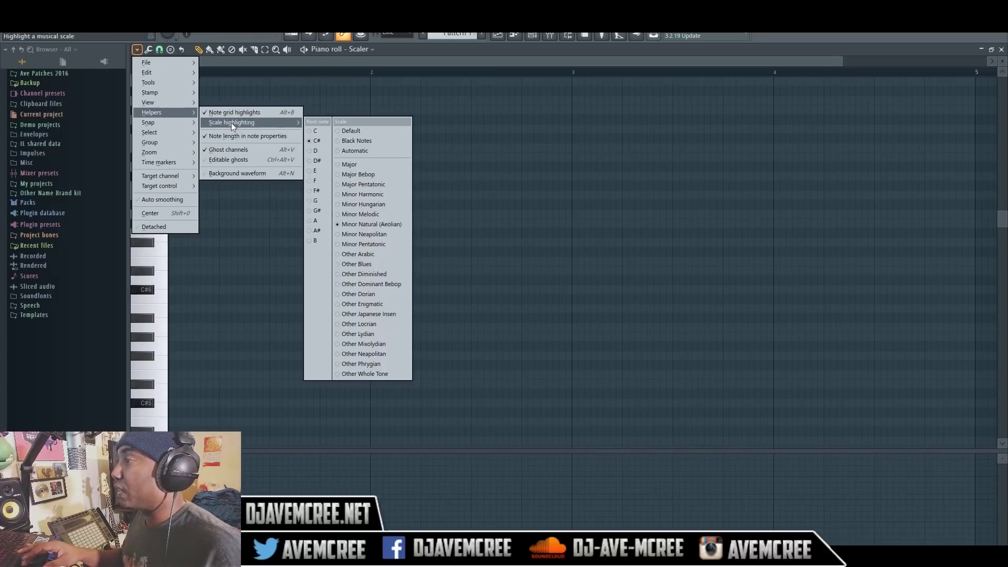
Set scale highlighting to root C with the Major scale and close the menu.
click(316, 131)
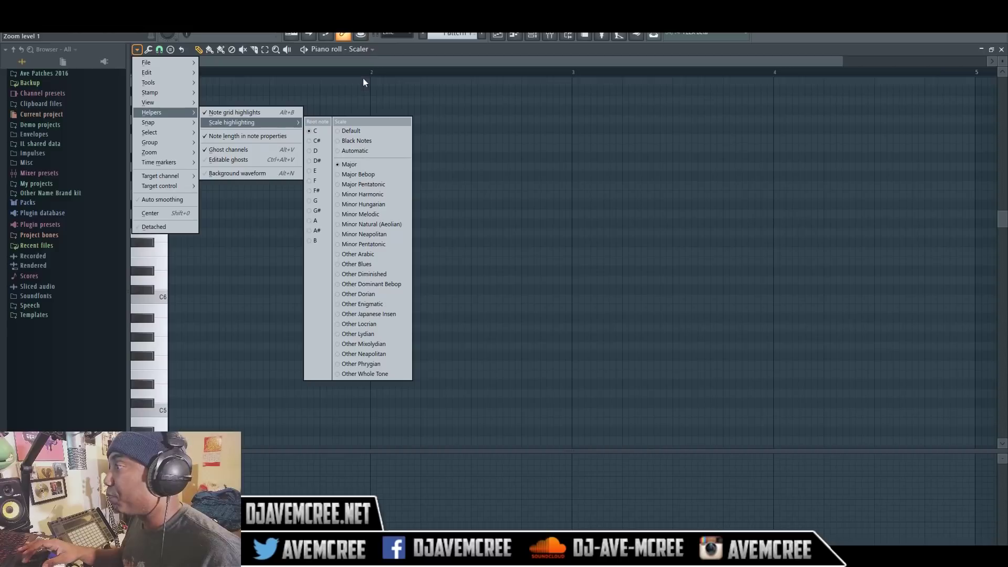
click(358, 65)
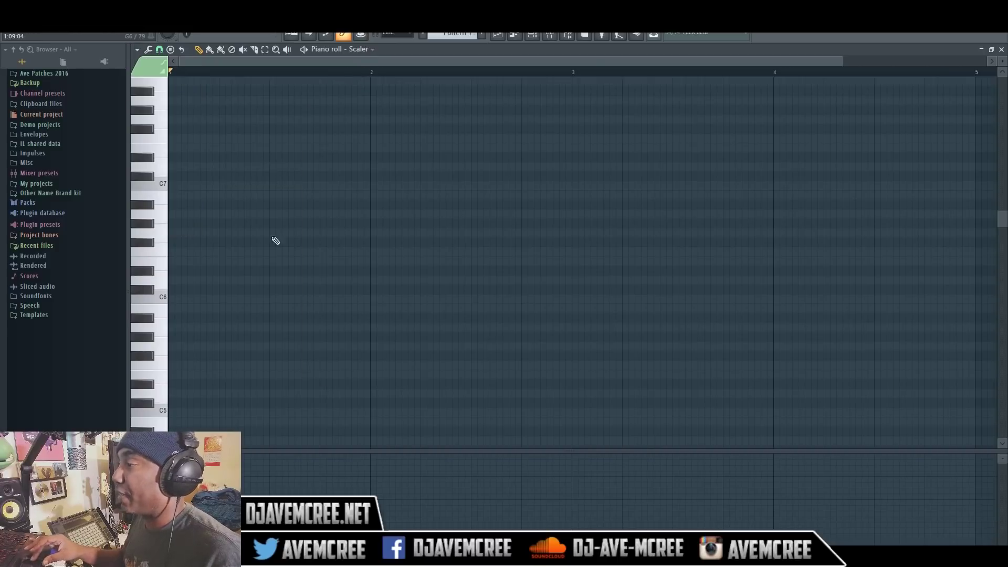
Write a full-bar C6–G6–B6 chord in bar 1 and play it back.
click(177, 304)
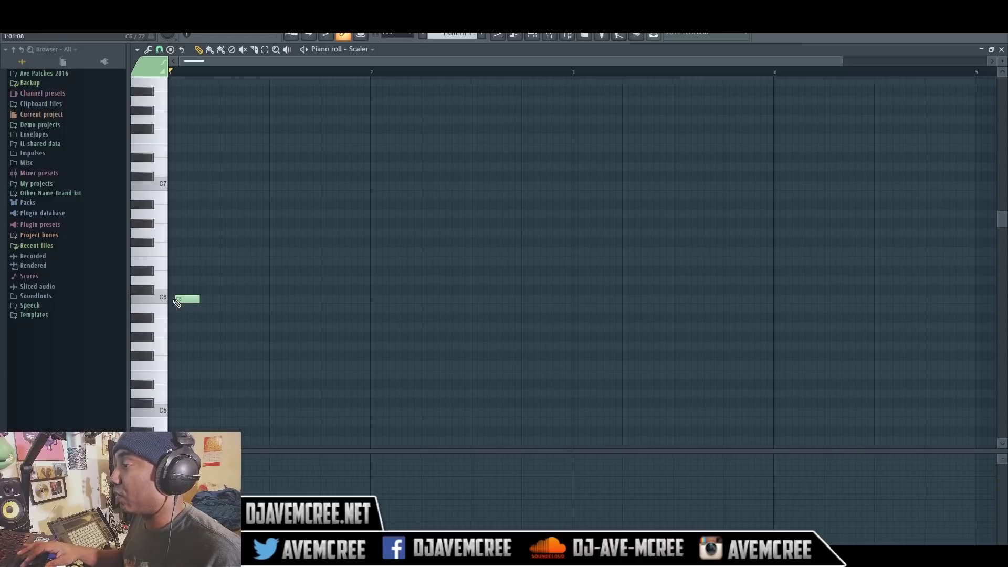
drag(178, 302, 369, 301)
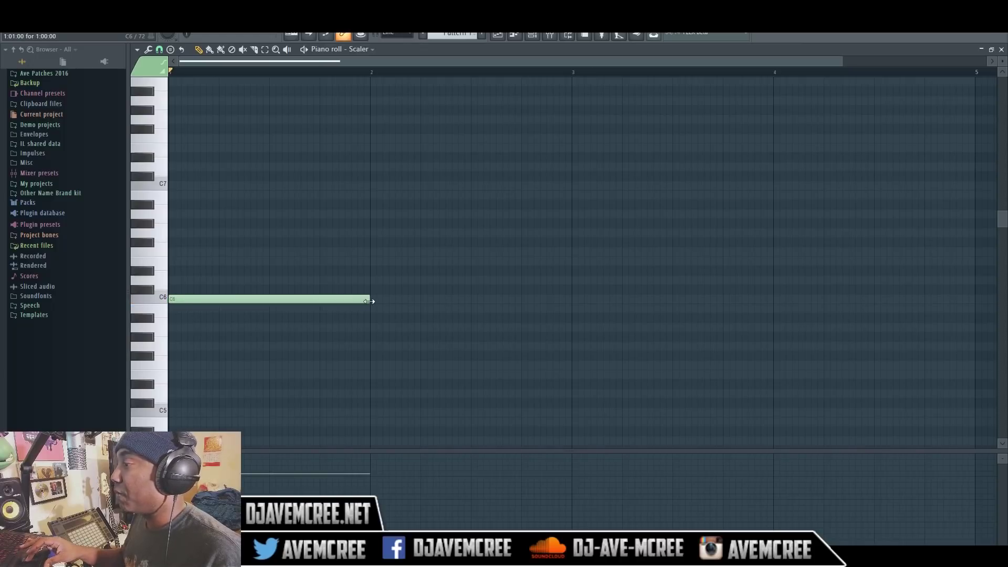
click(172, 233)
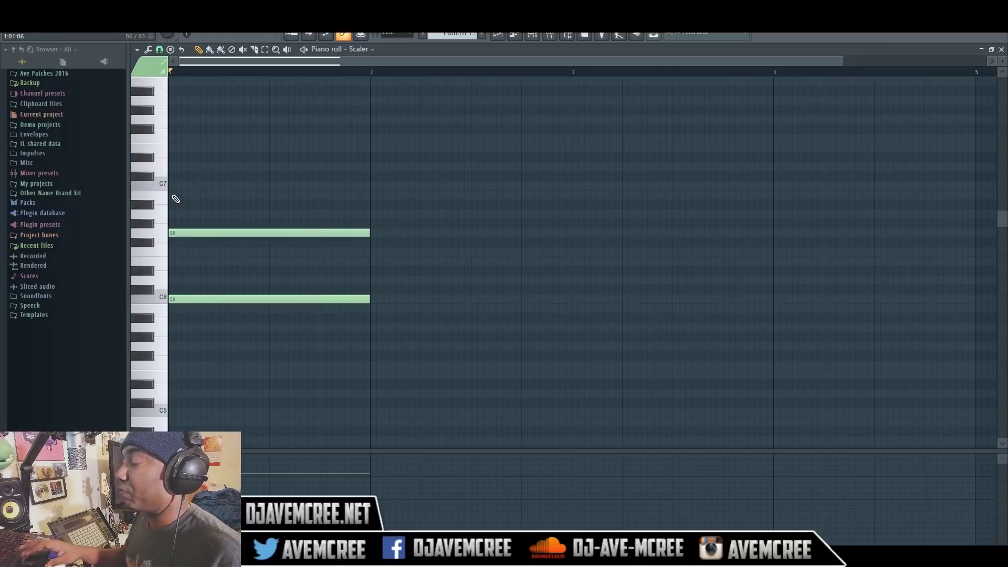
click(173, 195)
key(space)
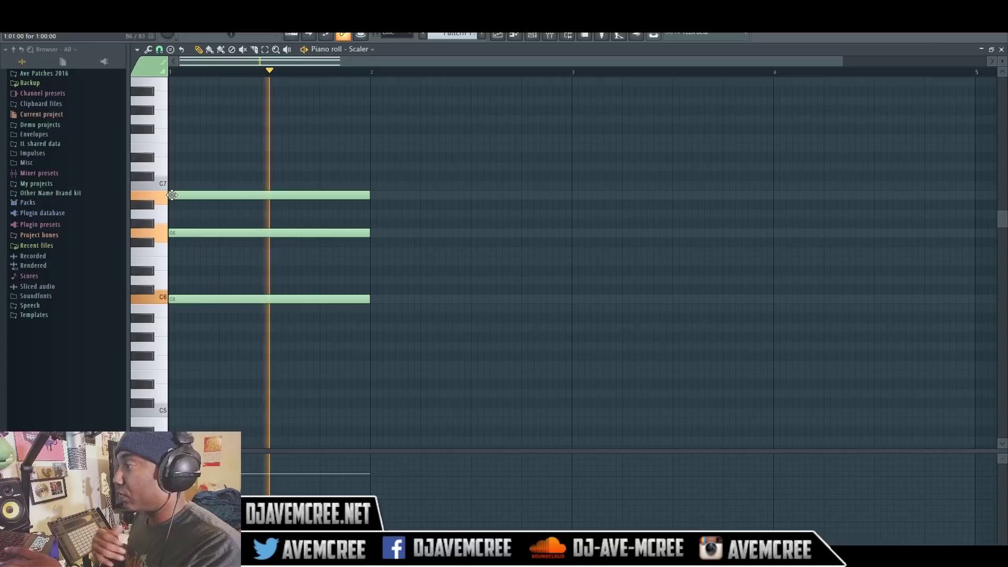
key(space)
Copy the chord lower into bar 2 and two semitones higher into bar 3.
key(ctrl+a)
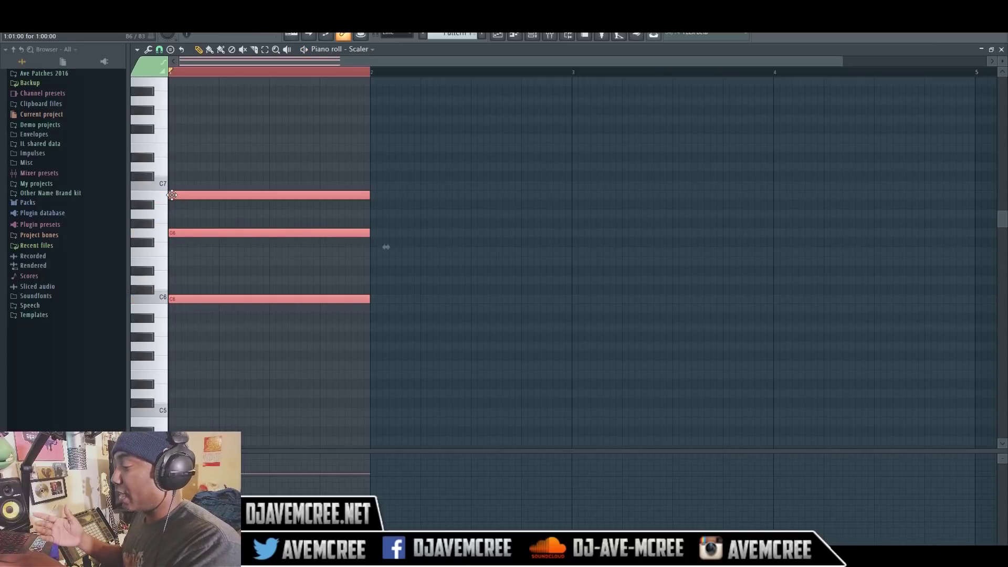
key(shift+Right)
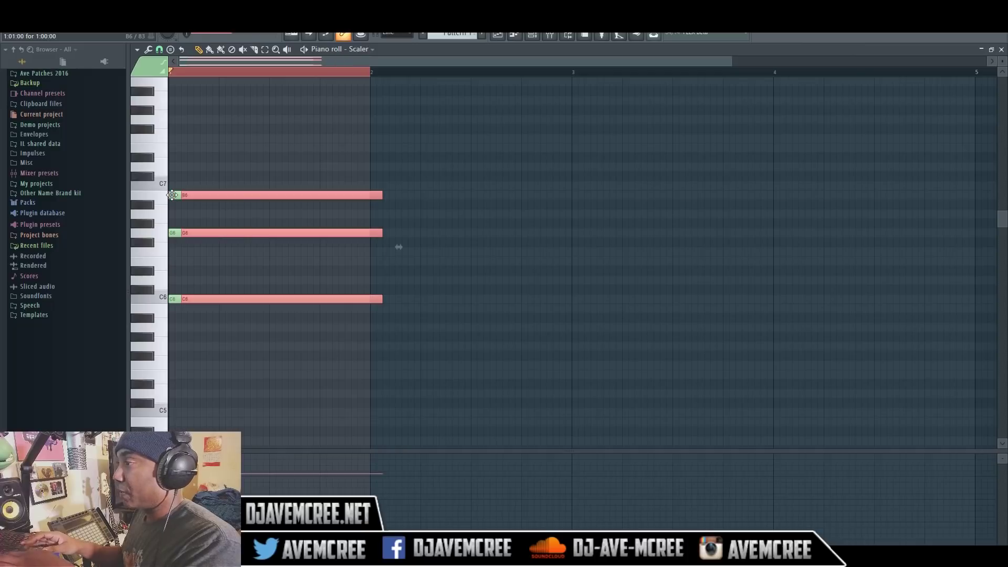
drag(173, 194, 474, 261)
click(348, 79)
key(space)
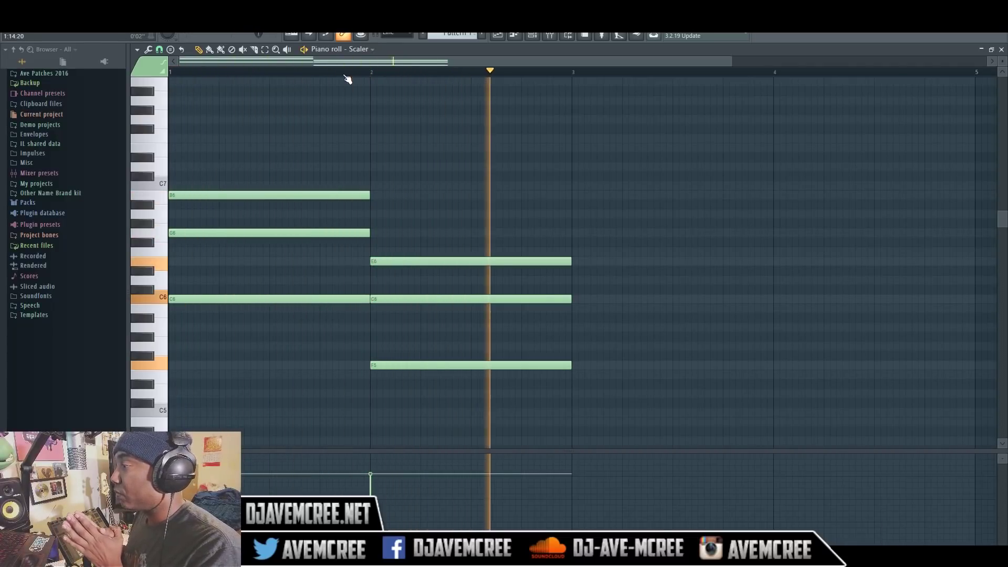
key(space)
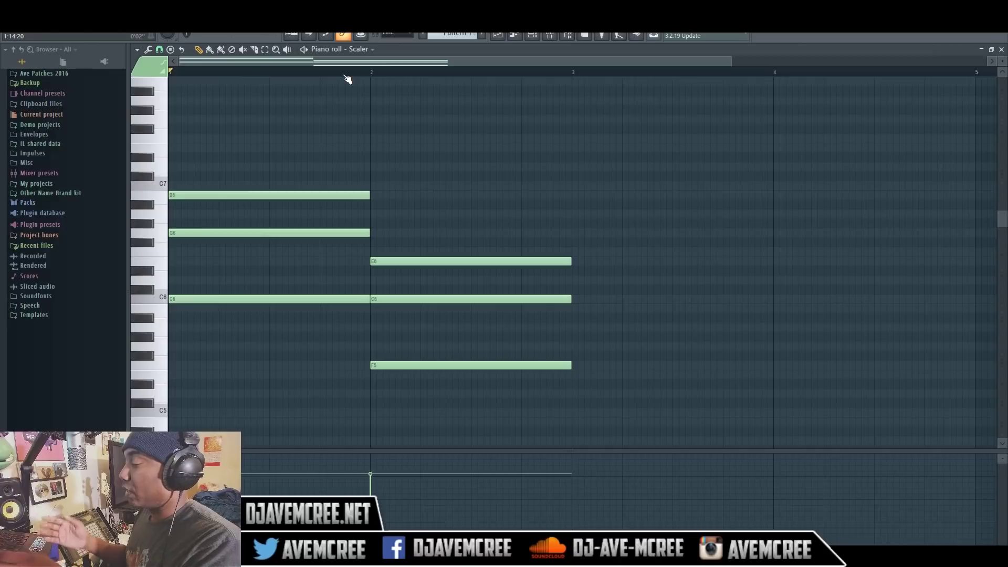
key(ctrl+z)
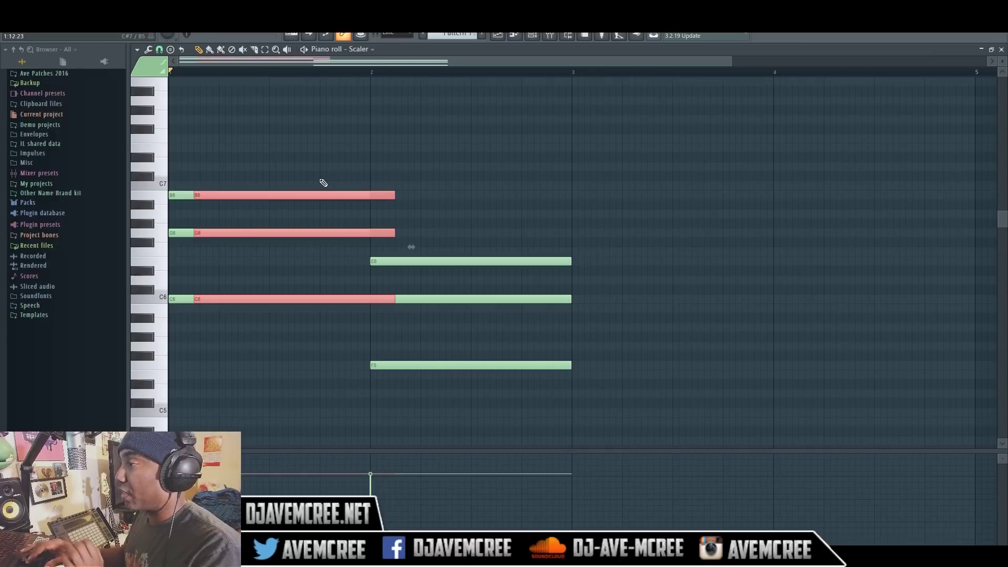
drag(291, 198, 672, 169)
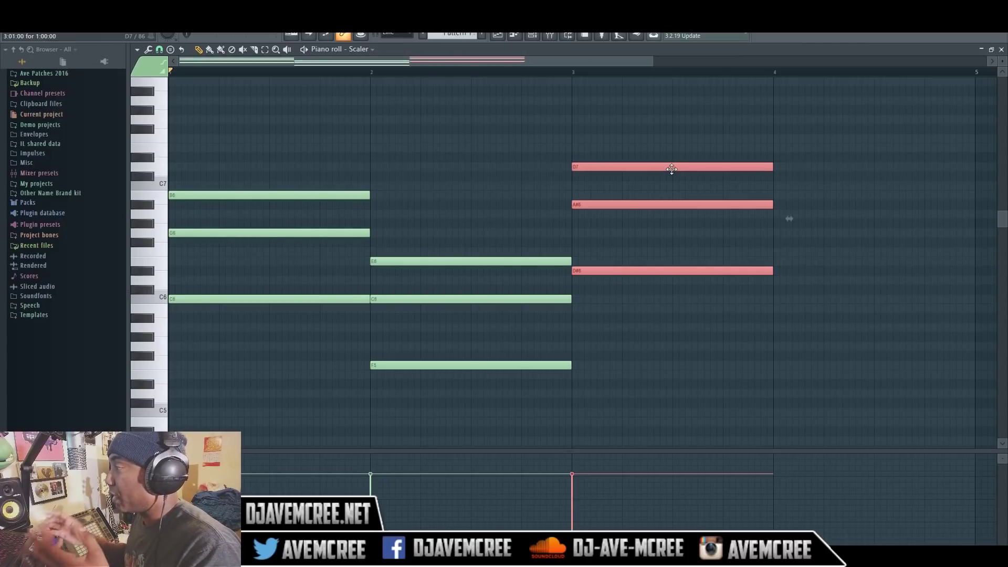
Raise the bar-3 chord, halve its length, and follow it with an A7–F7–A#6 copy.
drag(671, 169, 671, 143)
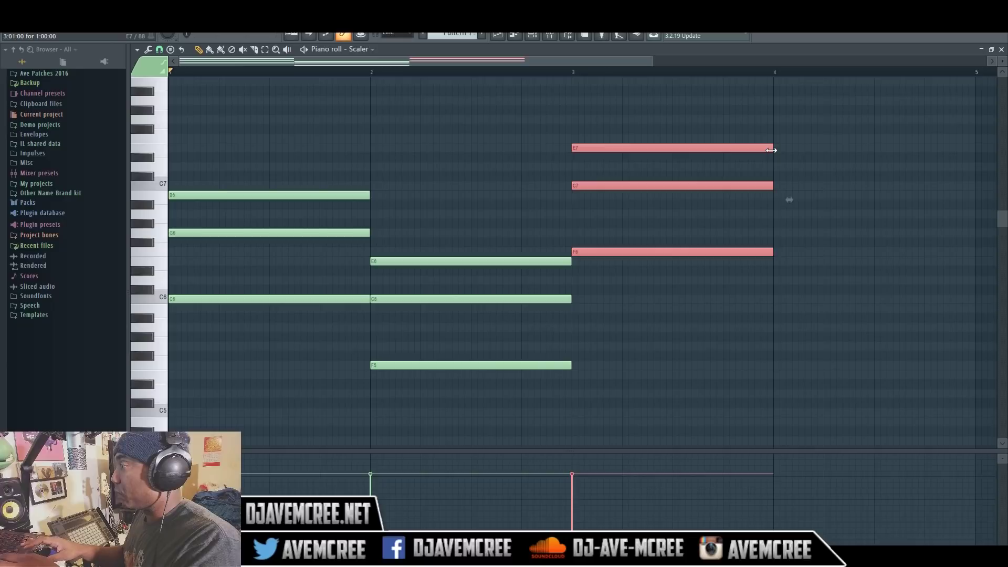
drag(771, 150, 670, 147)
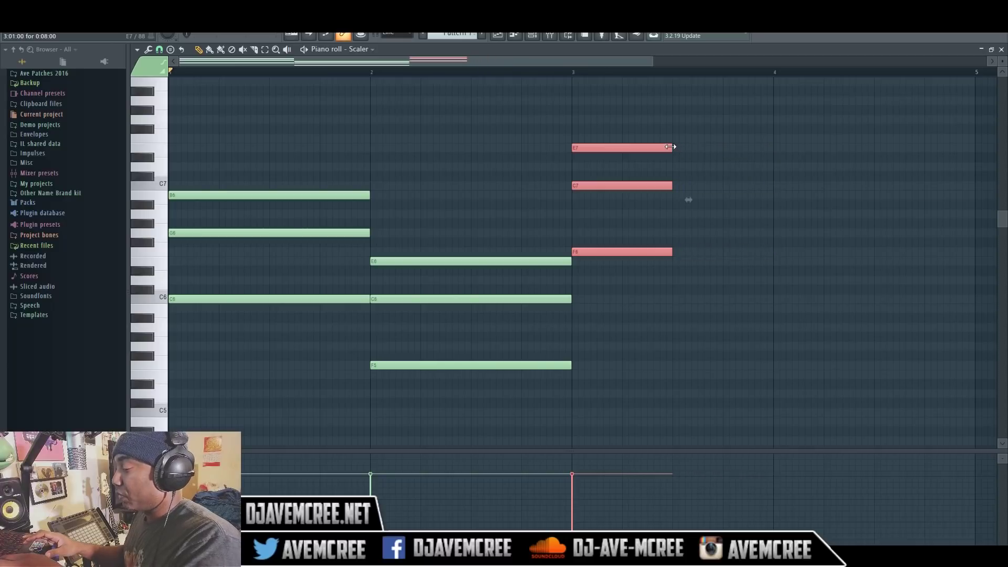
key(ctrl+v)
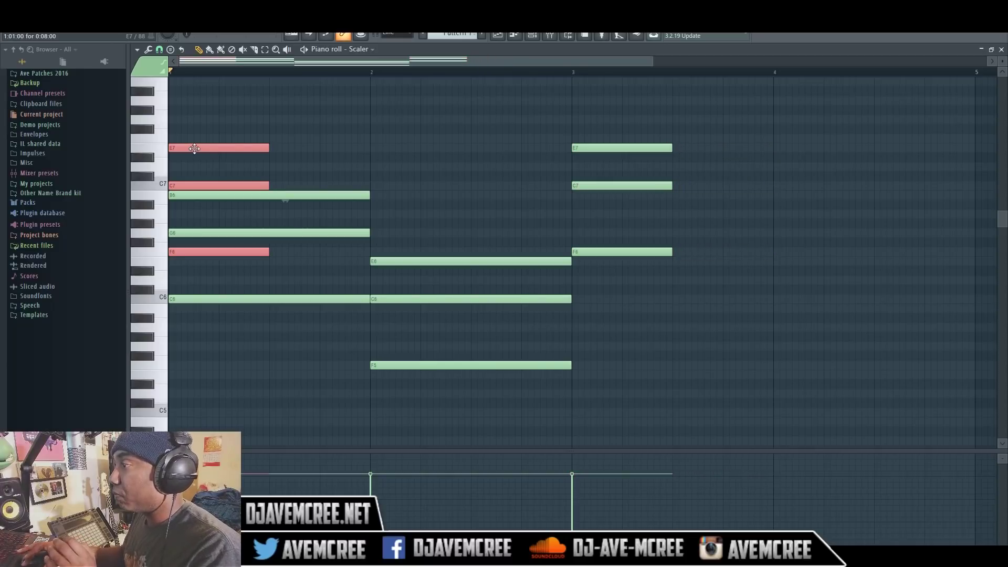
drag(194, 149, 700, 96)
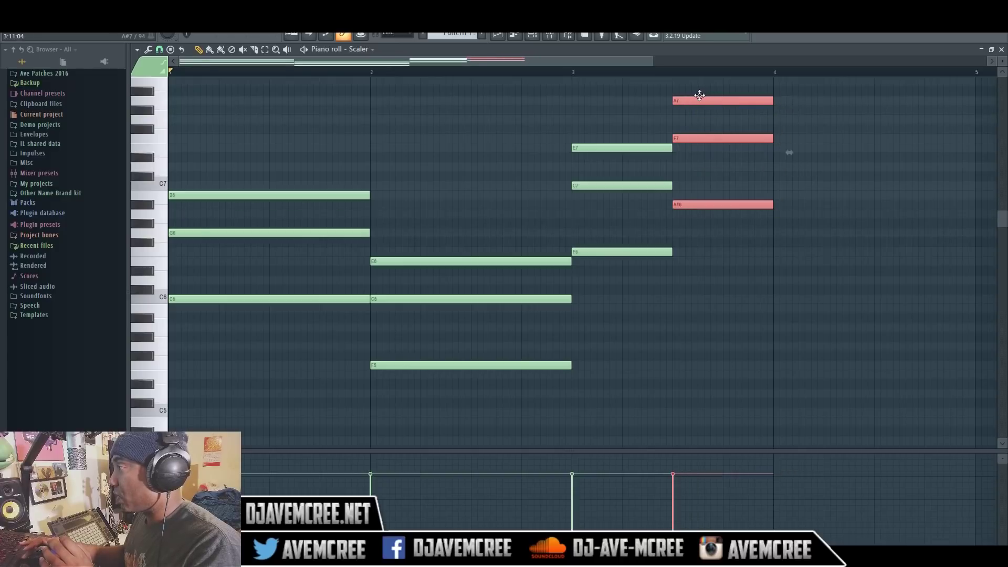
click(700, 129)
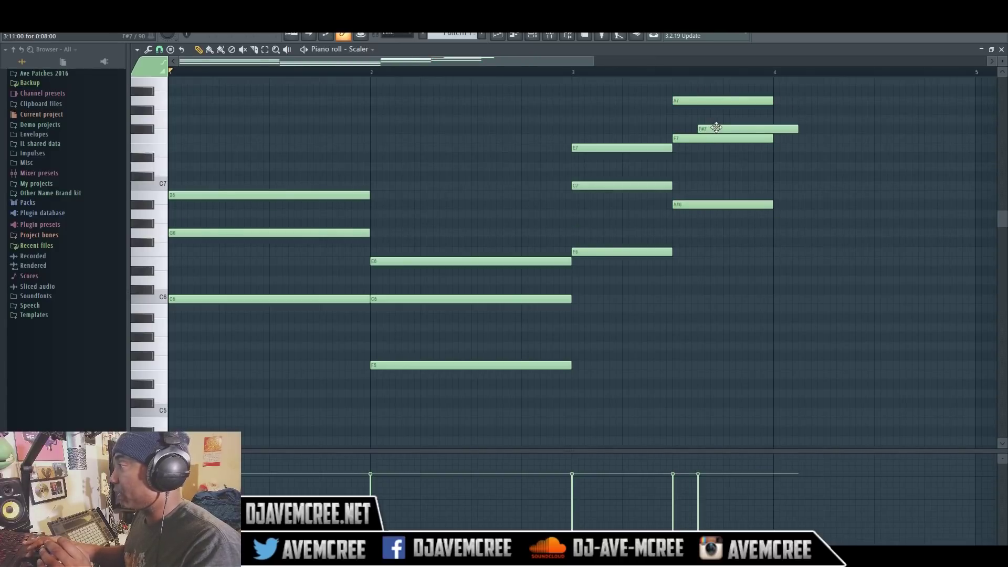
right_click(715, 130)
key(ctrl+z)
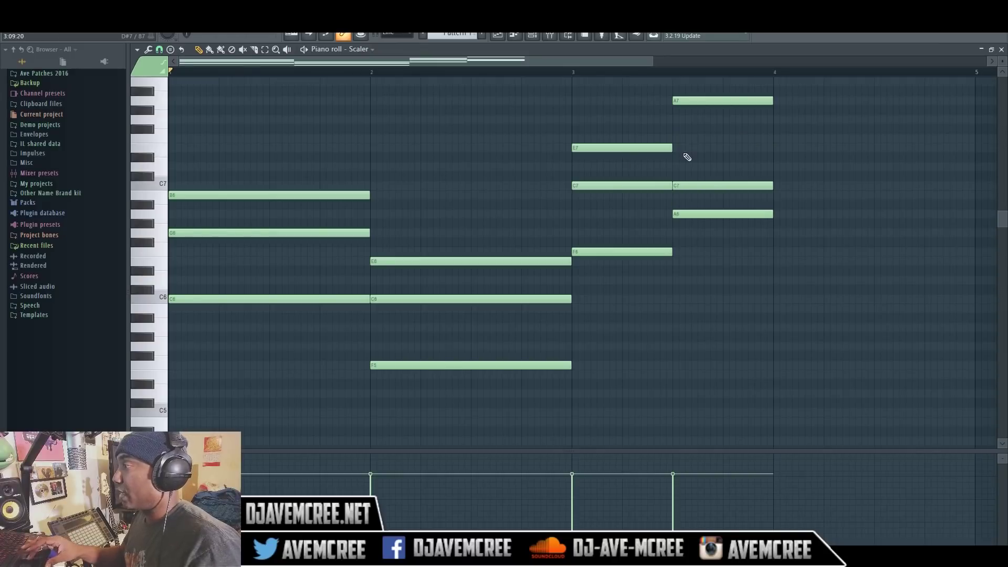
Copy the first chord to bar 4 and transpose it down to C5–G5–B5.
drag(234, 154, 307, 337)
key(shift+Right)
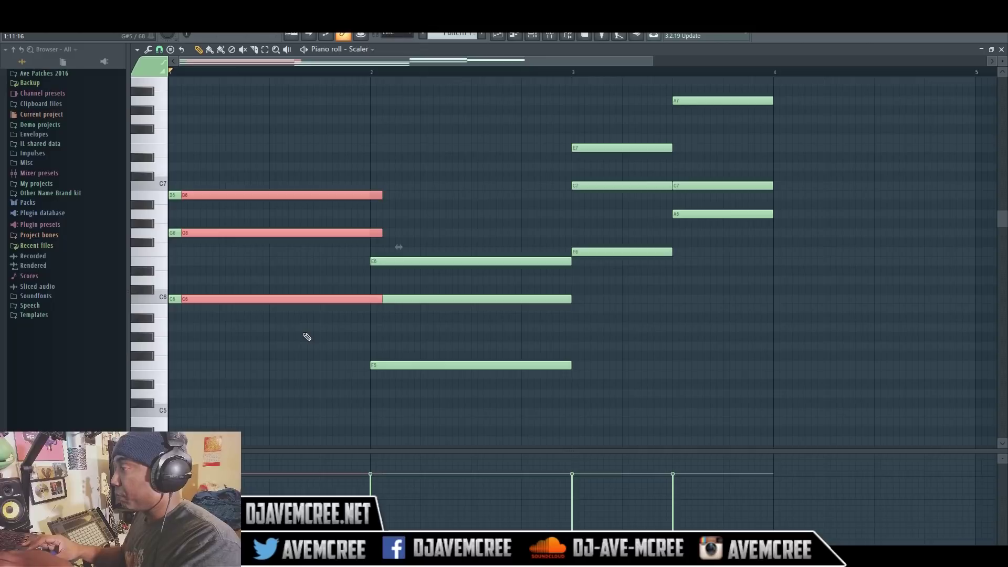
drag(219, 194, 815, 201)
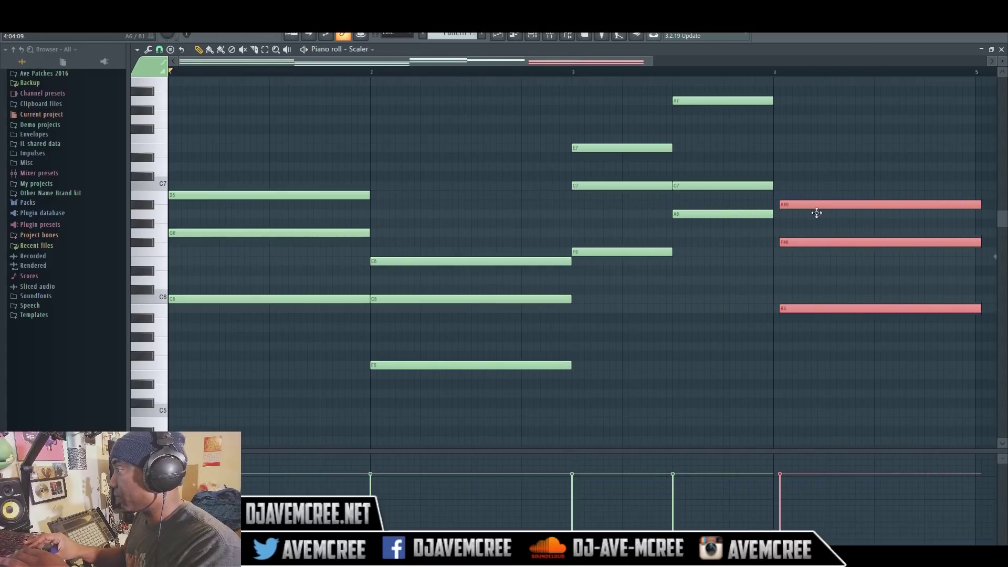
drag(817, 213, 811, 311)
key(space)
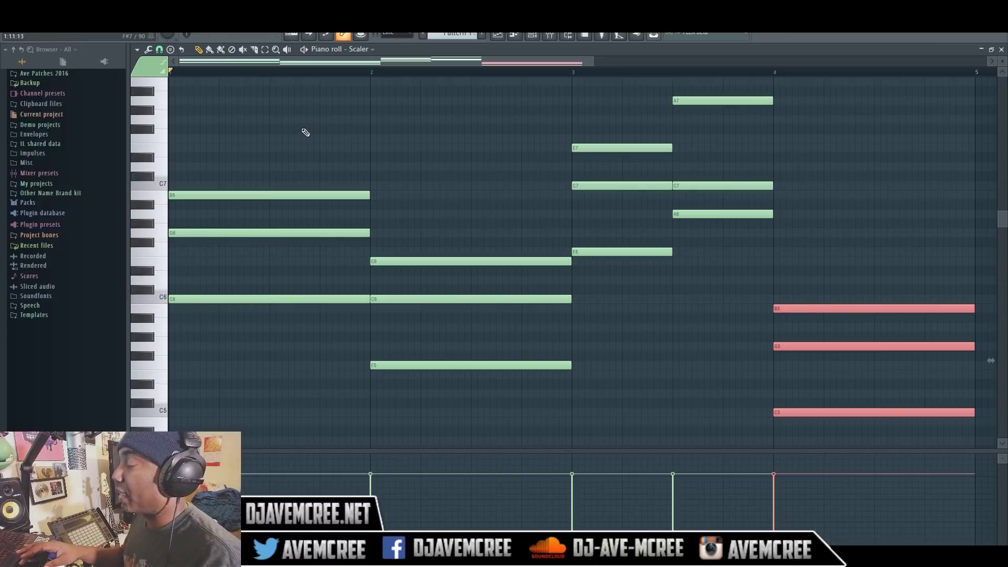
Delete all notes and set scale highlighting to C# Minor Natural (Aeolian).
key(ctrl+a)
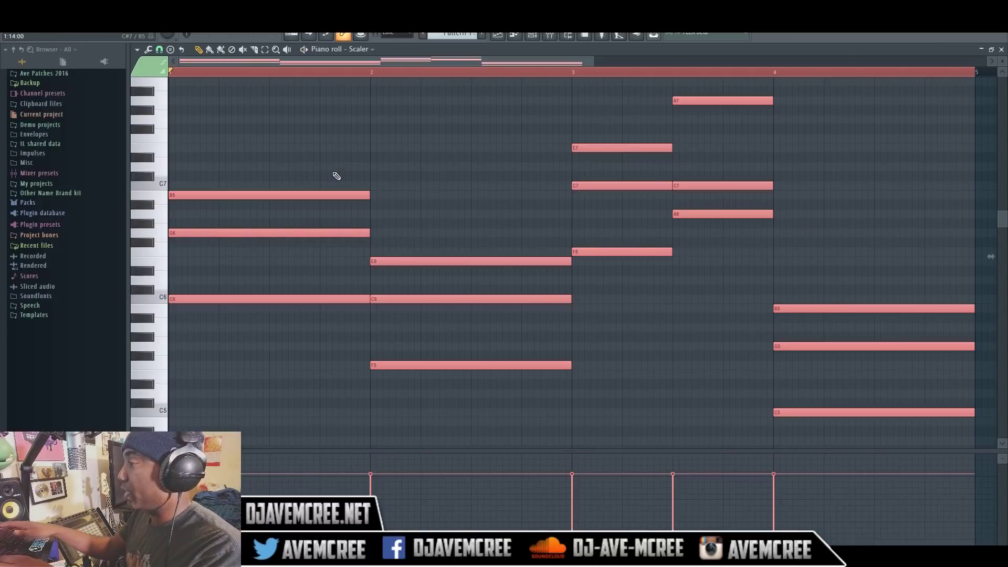
key(Delete)
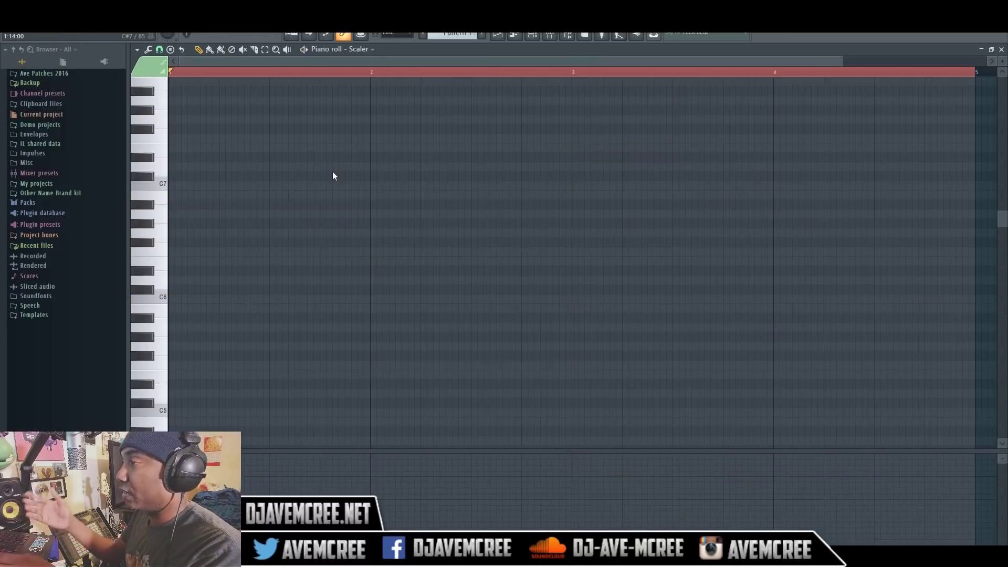
click(137, 49)
mouse_move(166, 113)
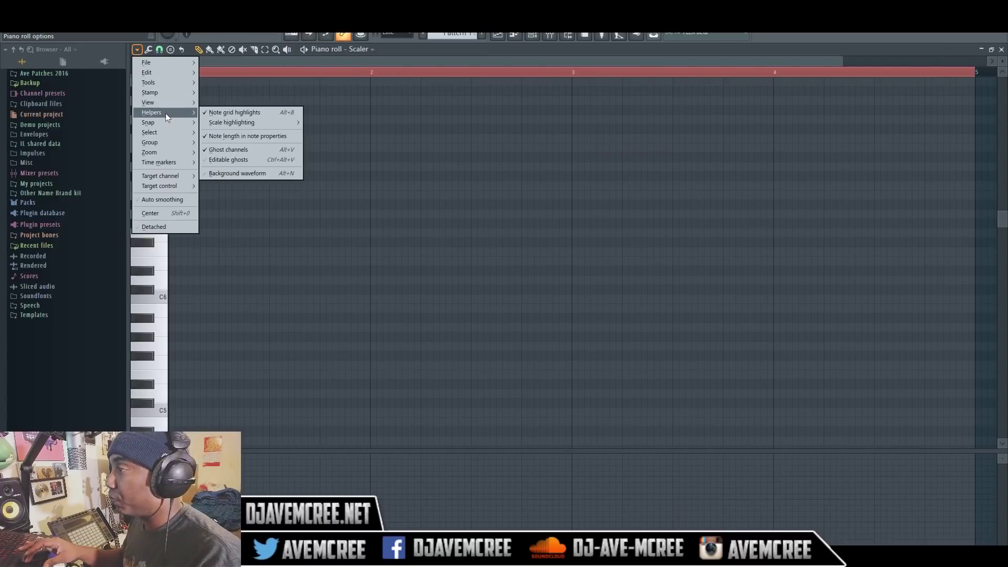
mouse_move(256, 121)
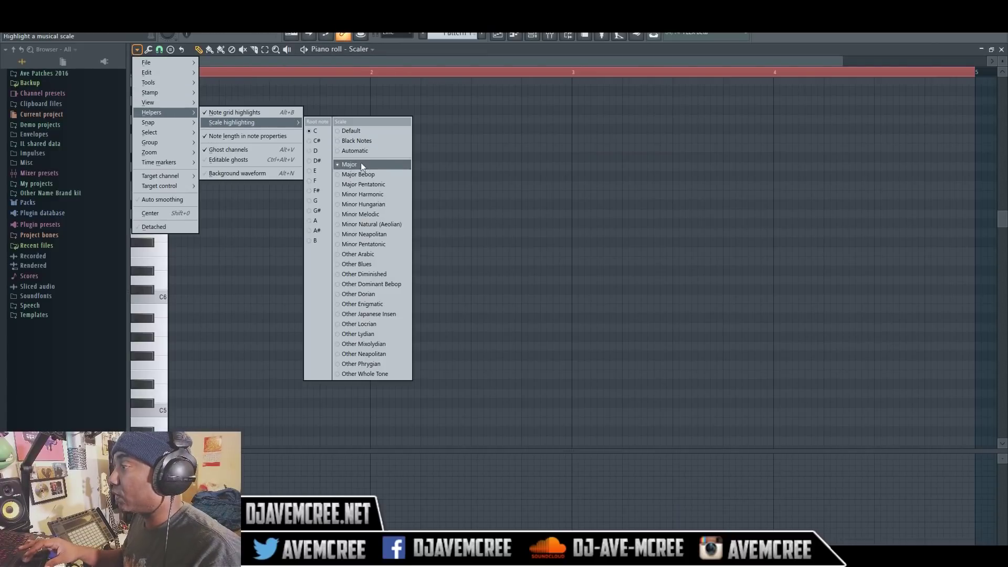
click(316, 143)
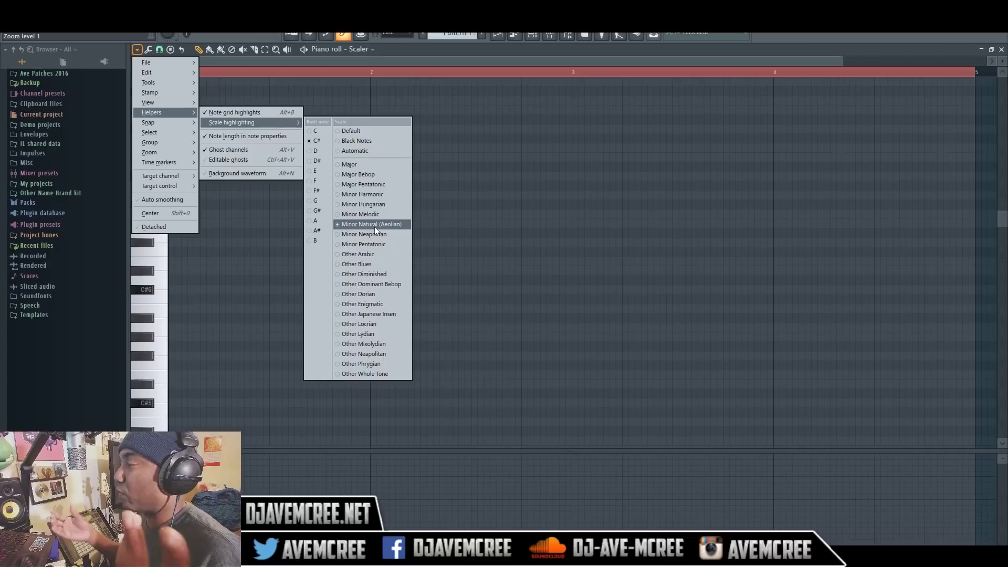
click(518, 230)
Build an A5–C#6–F#6 chord at the start of bar 1 and play it.
click(518, 231)
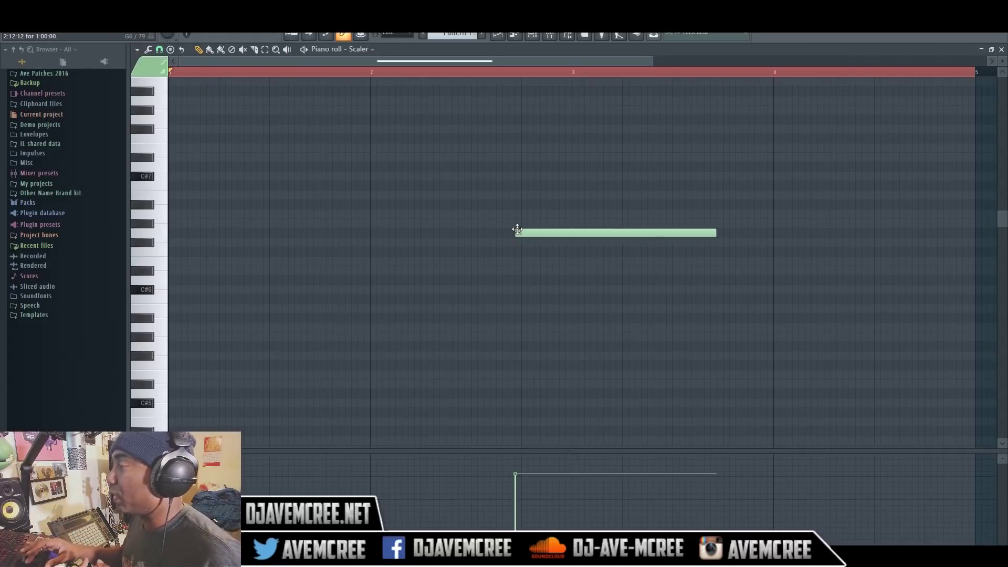
drag(610, 231, 262, 246)
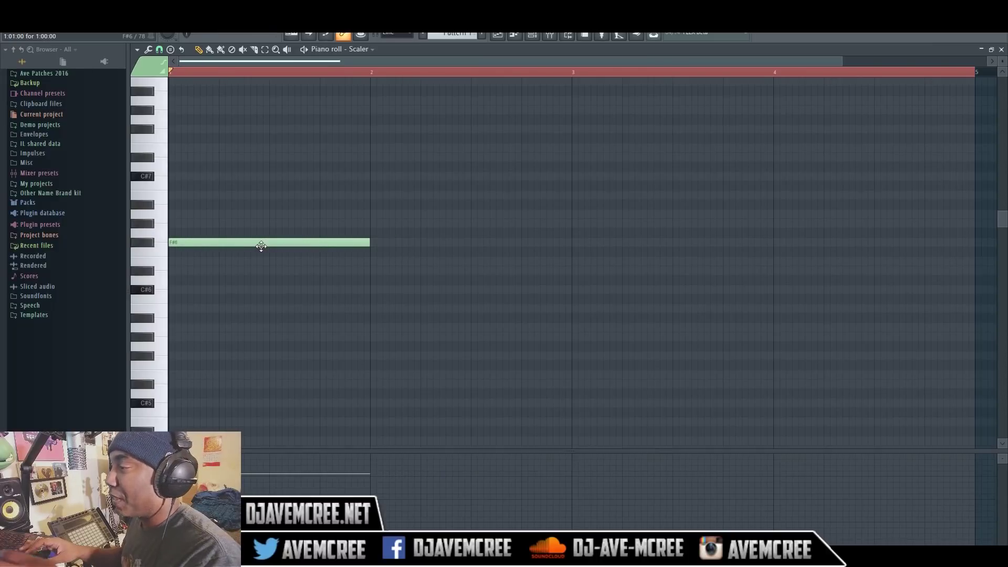
click(174, 291)
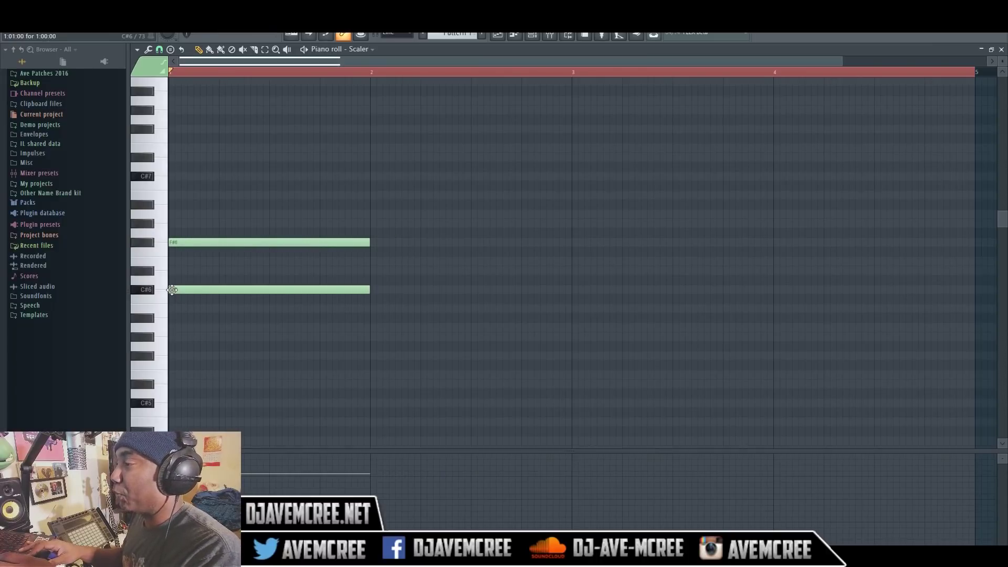
click(181, 329)
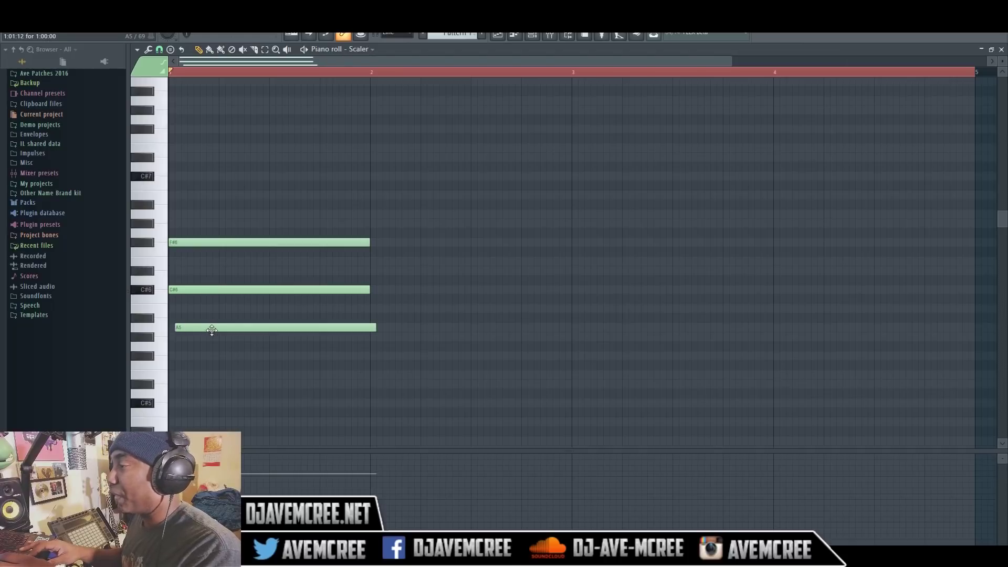
drag(210, 329, 203, 330)
key(space)
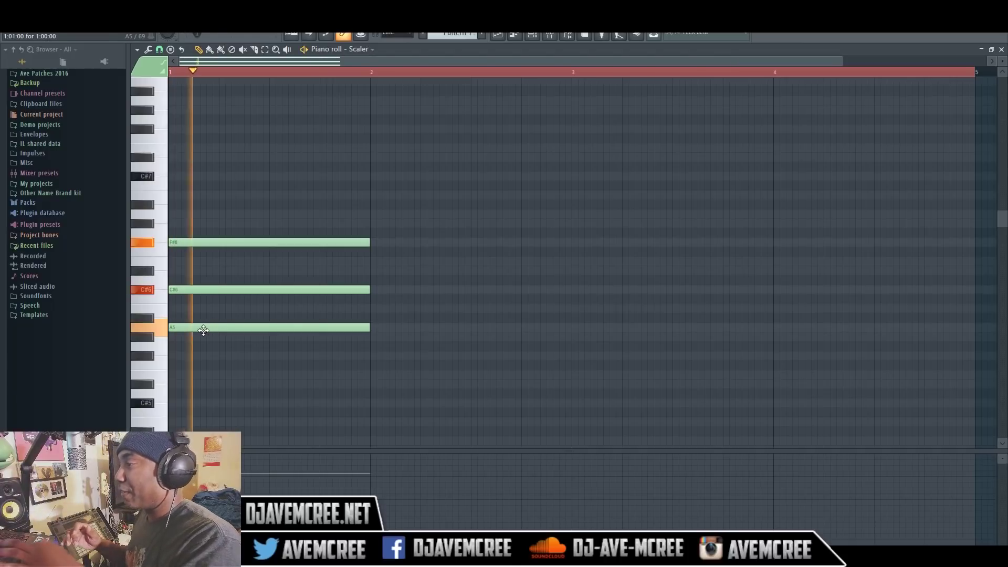
key(space)
Duplicate the chord into bar 2 one octave higher as A6–C#7–F#7.
key(ctrl+a)
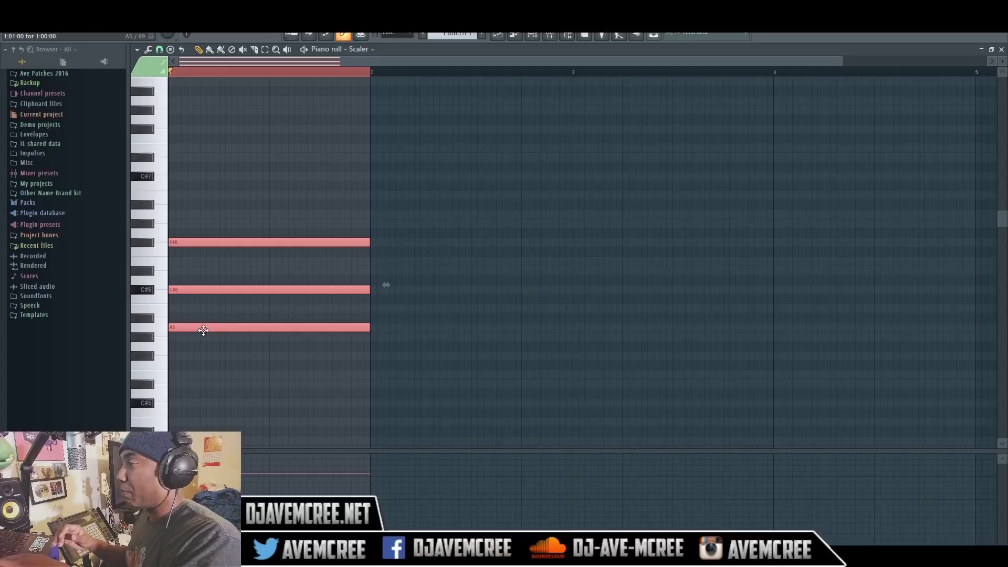
key(shift+Right)
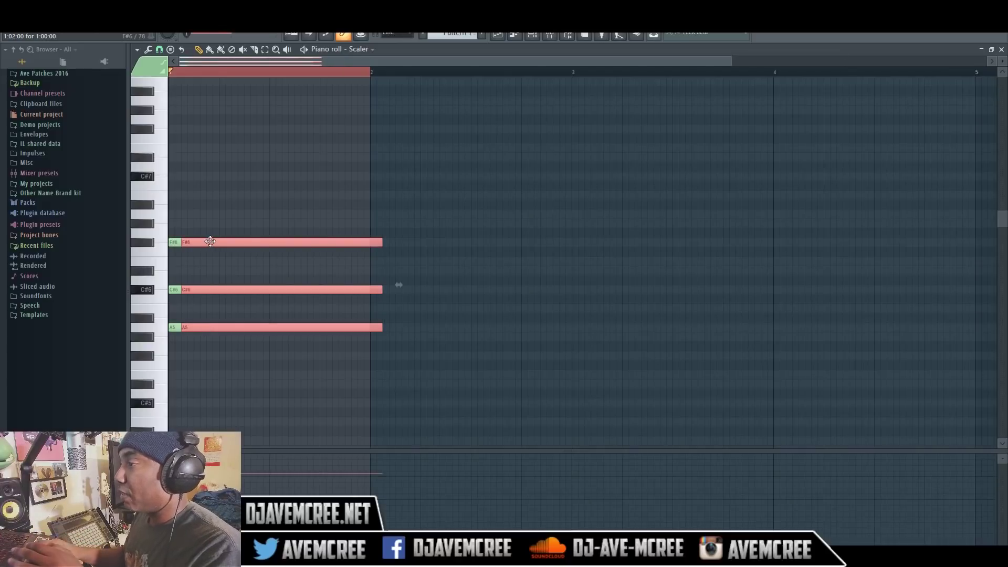
drag(210, 242, 402, 130)
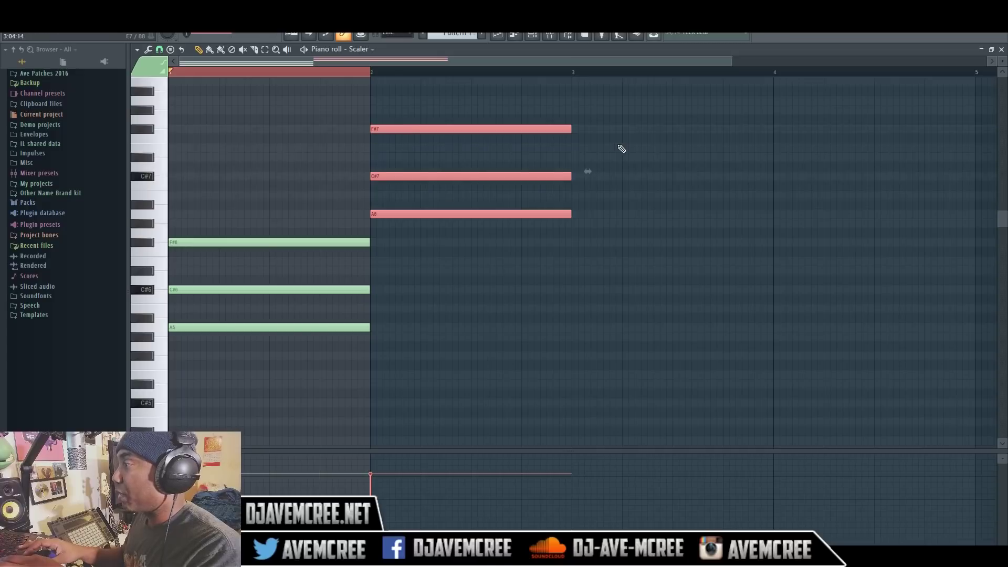
Halve the bar-2 chord, repeat A5–C#6–F#6 after it, and add a quarter-bar E6–G#6–C#7 in bar 3.
drag(570, 129, 467, 126)
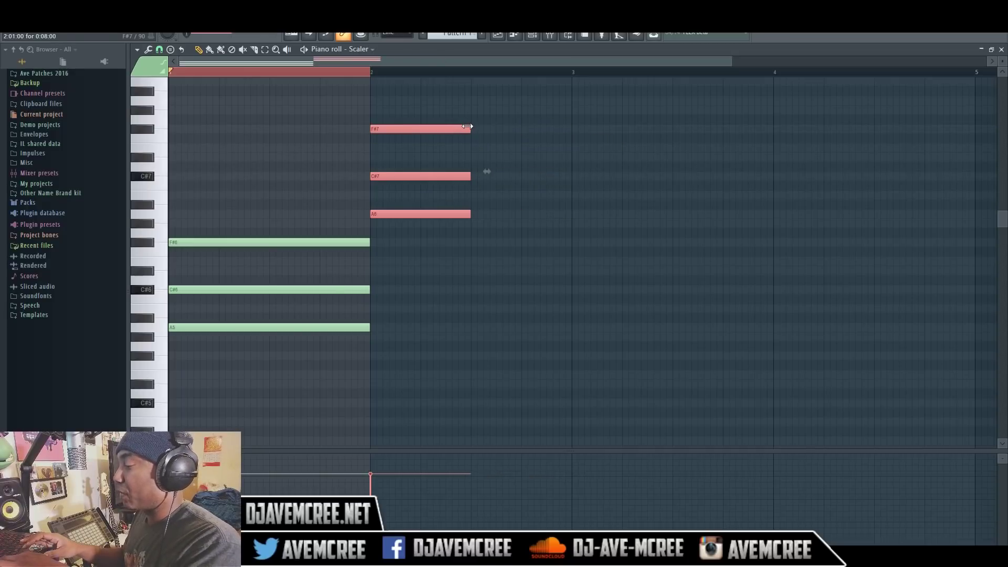
drag(468, 127, 523, 240)
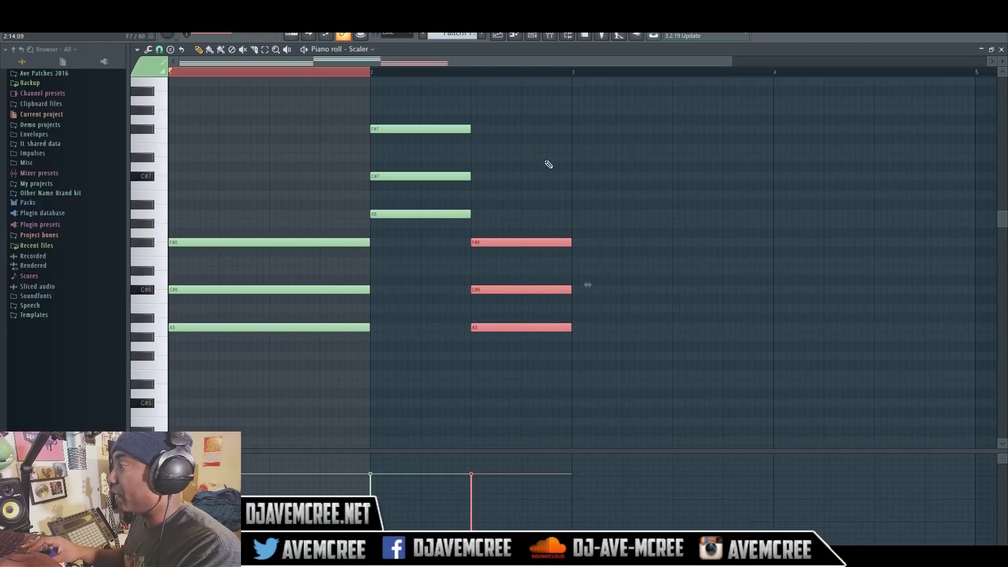
key(ctrl+z)
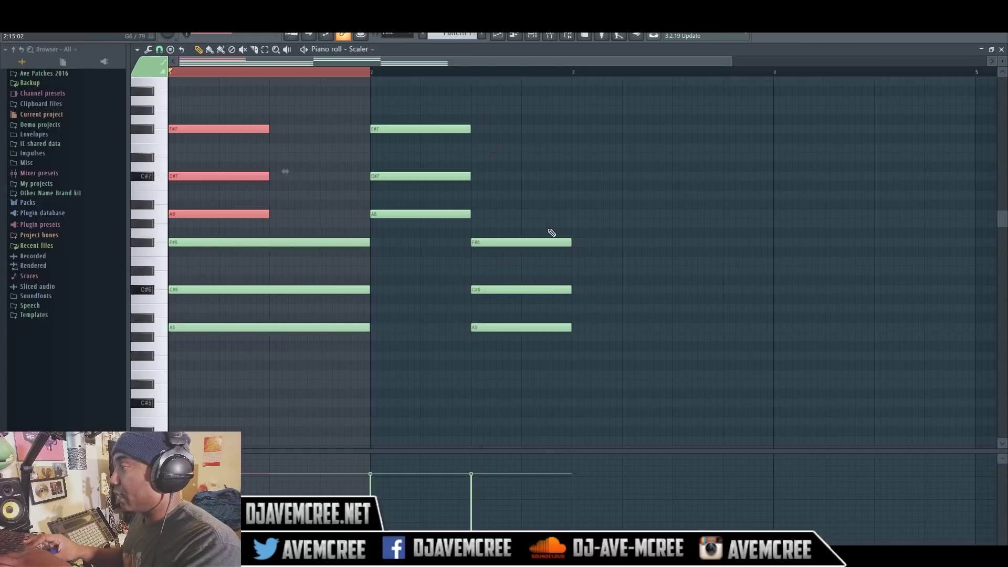
drag(234, 133, 639, 195)
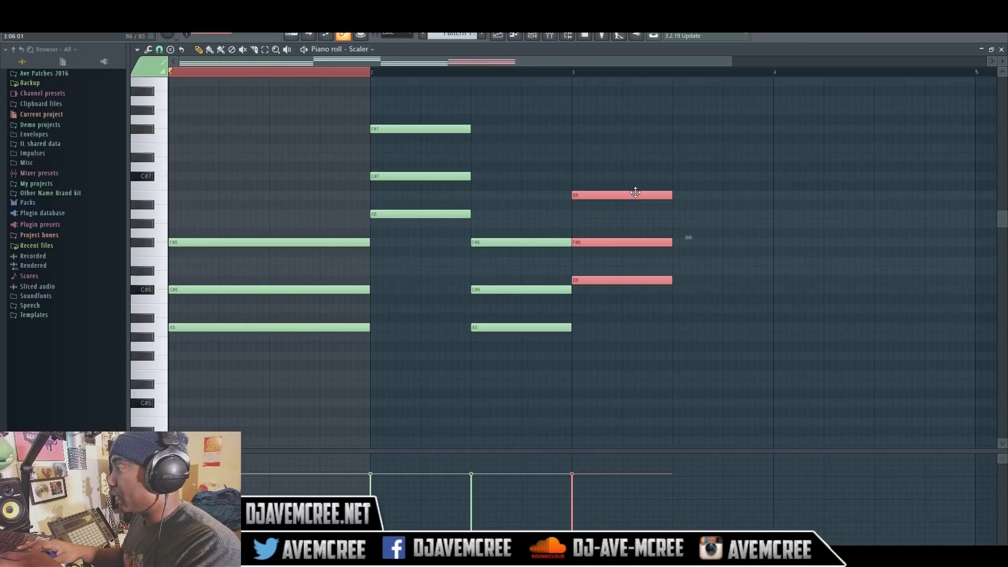
drag(628, 194, 626, 174)
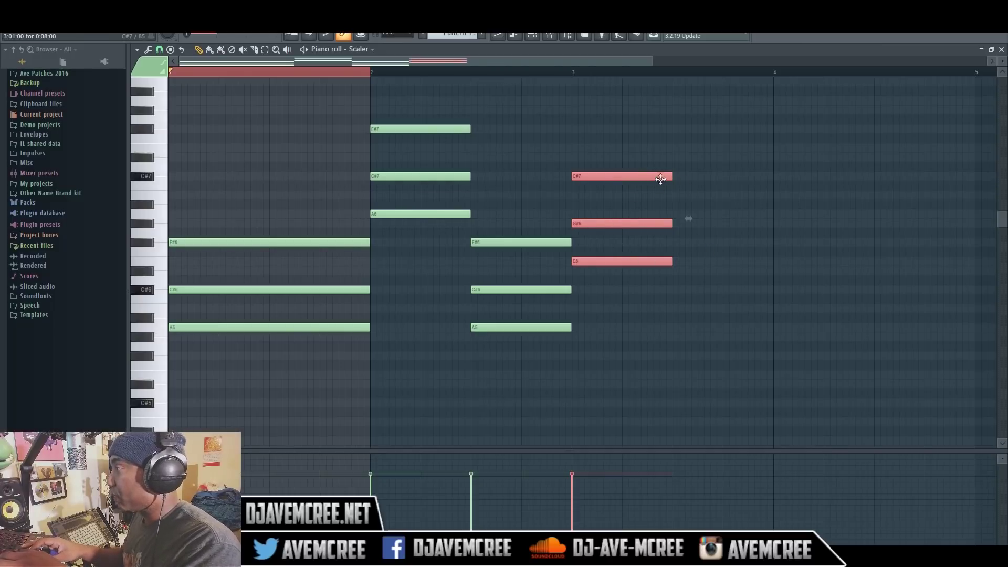
drag(670, 177, 622, 178)
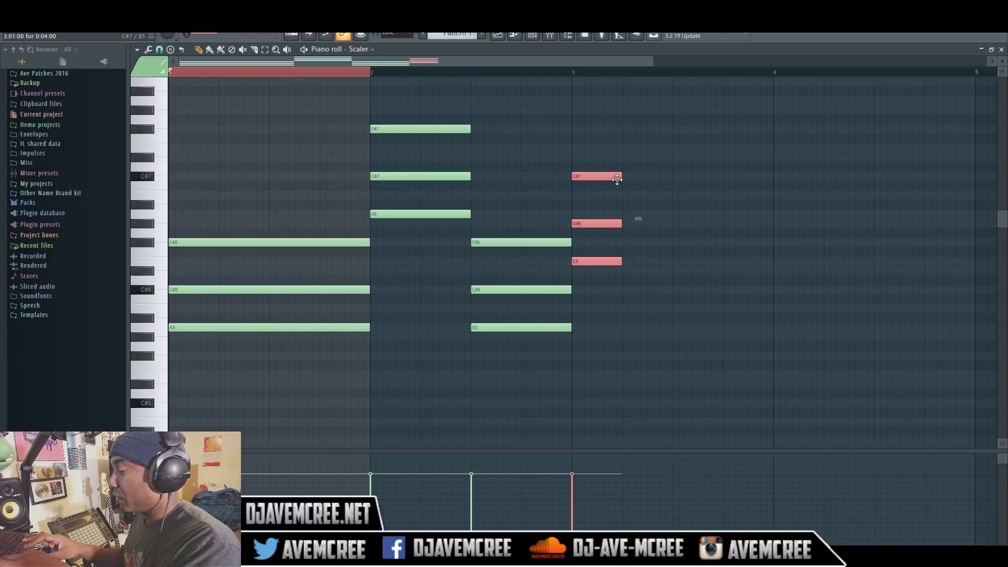
Add a short B5–D#6–G#6 chord later in bar 3.
key(ctrl+c)
key(ctrl+v)
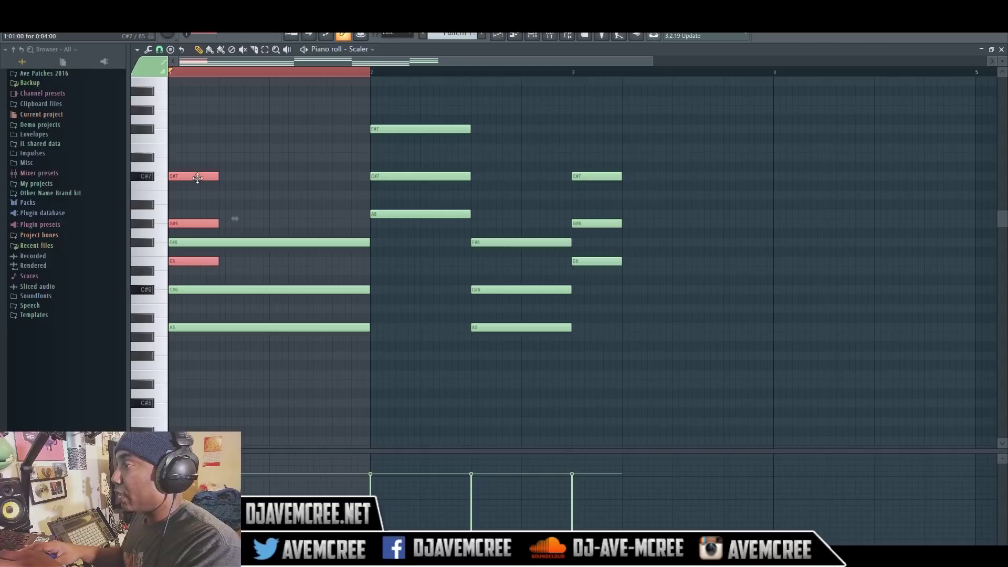
drag(197, 178, 648, 209)
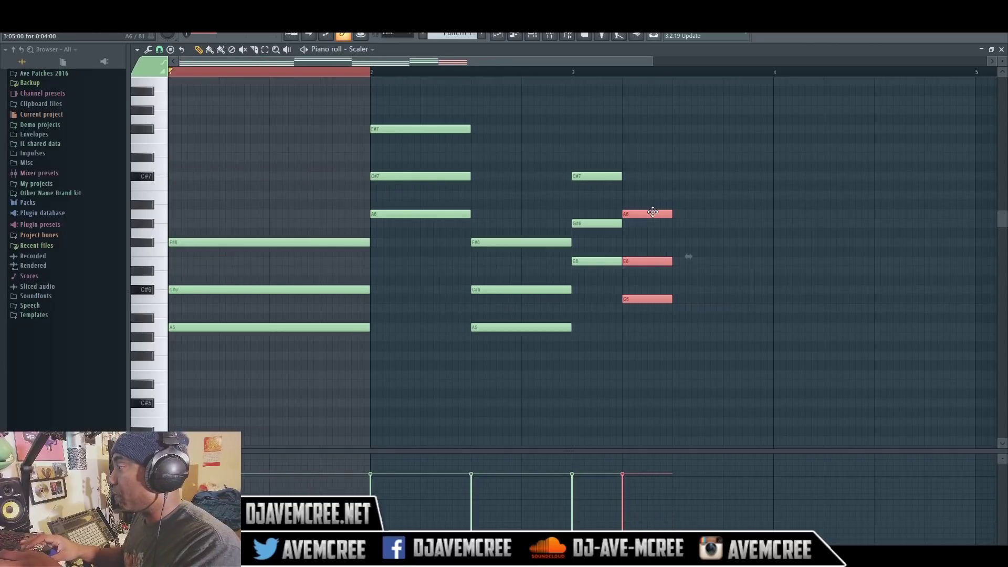
drag(659, 215, 776, 225)
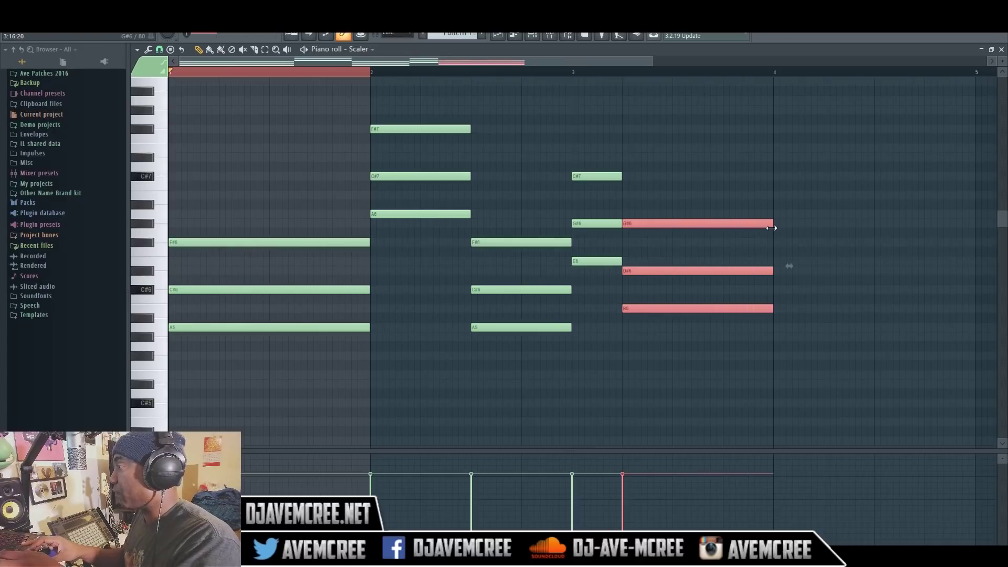
Arpeggiate the bar-3 G#6, D#6, B5 chord with range 3 and longer notes.
click(137, 51)
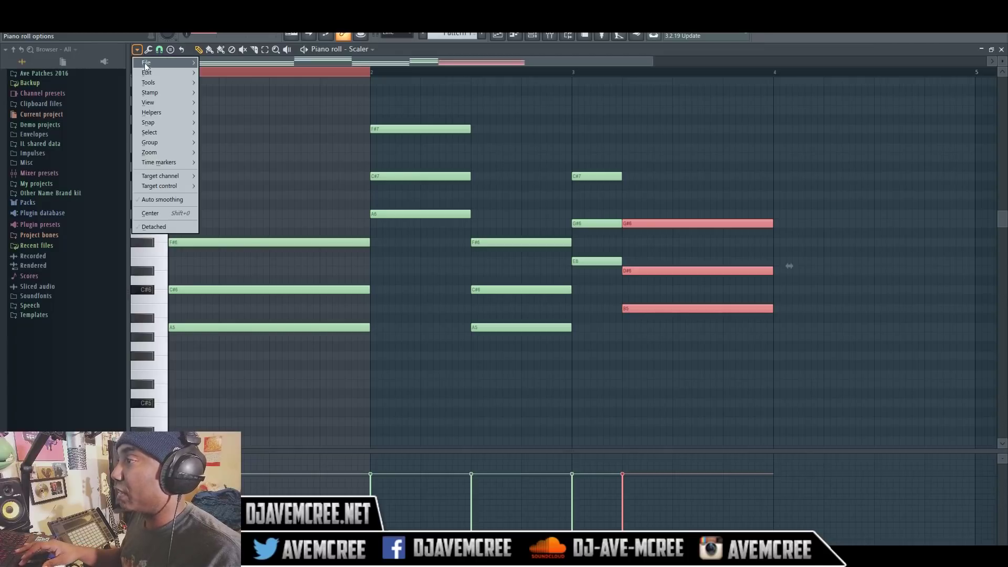
mouse_move(146, 62)
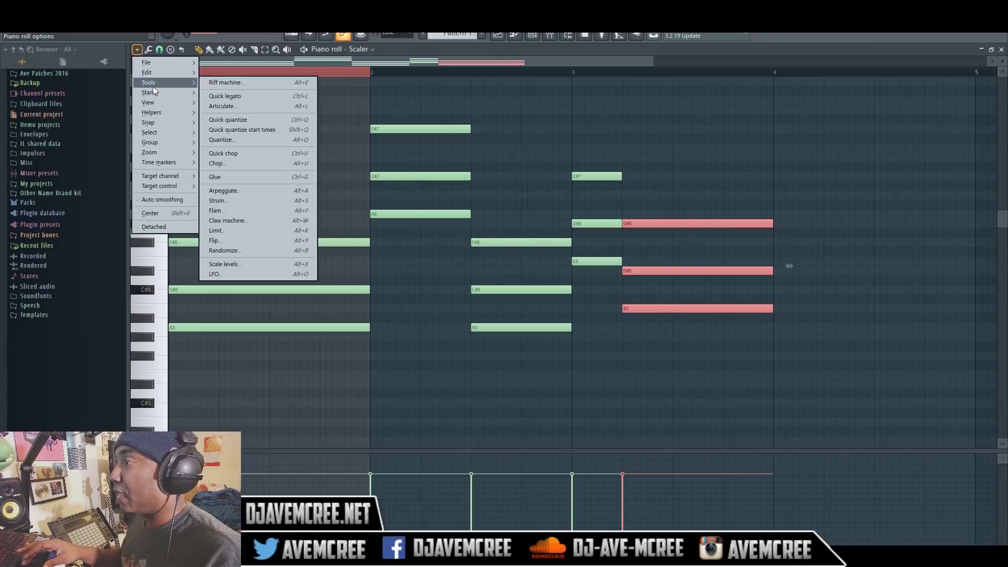
click(245, 195)
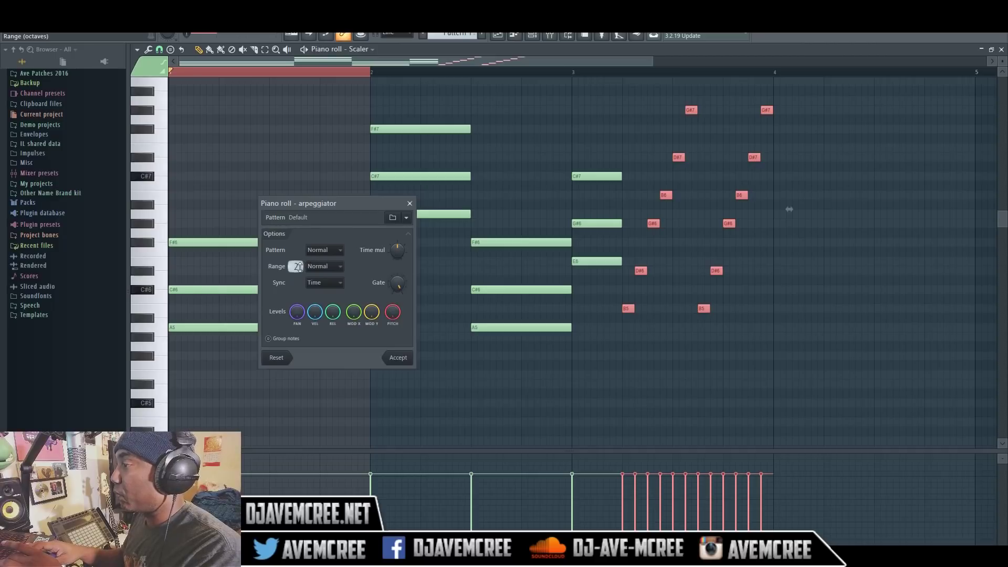
scroll(295, 266, up, 2)
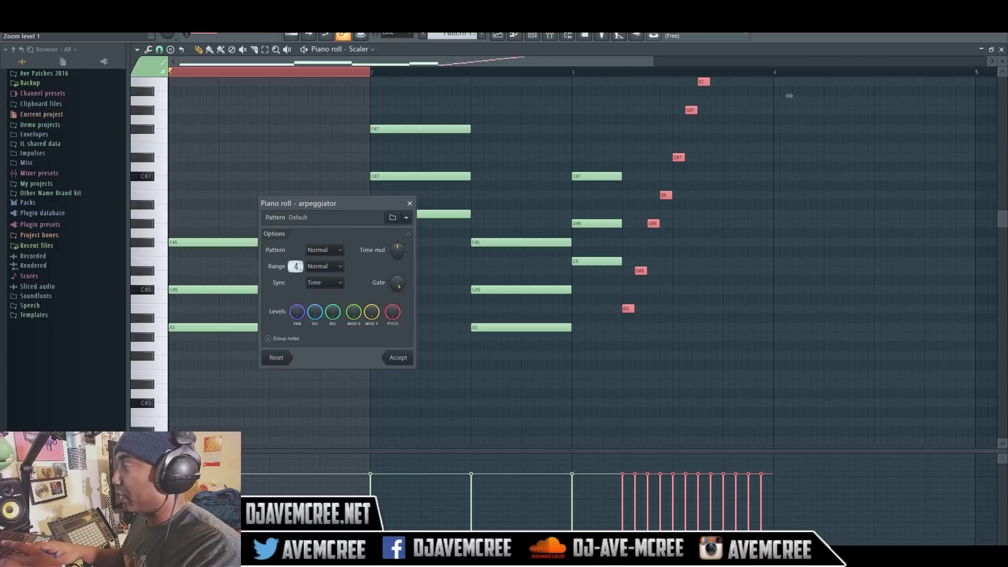
scroll(296, 266, down, 1)
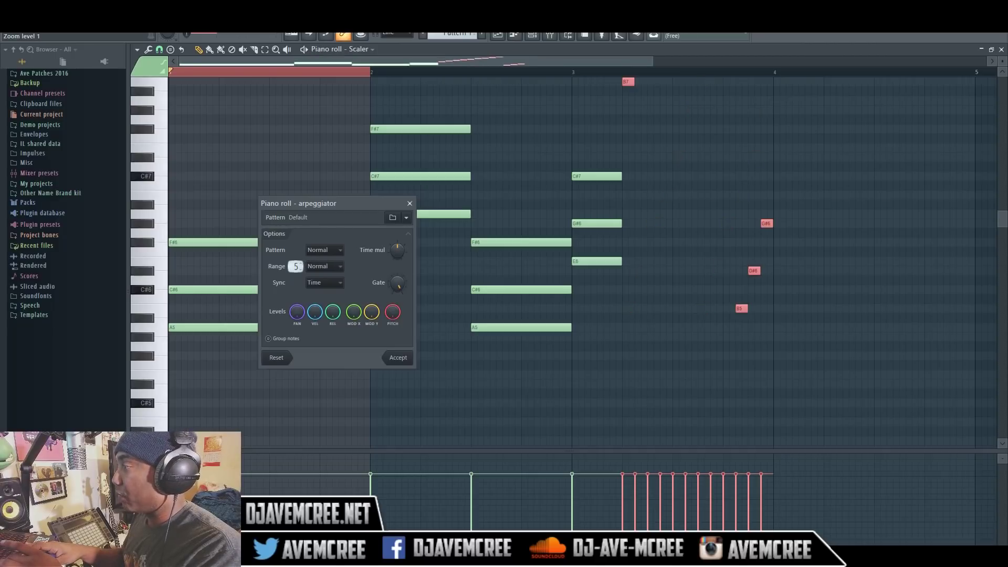
scroll(296, 266, down, 1)
scroll(296, 266, down, 1)
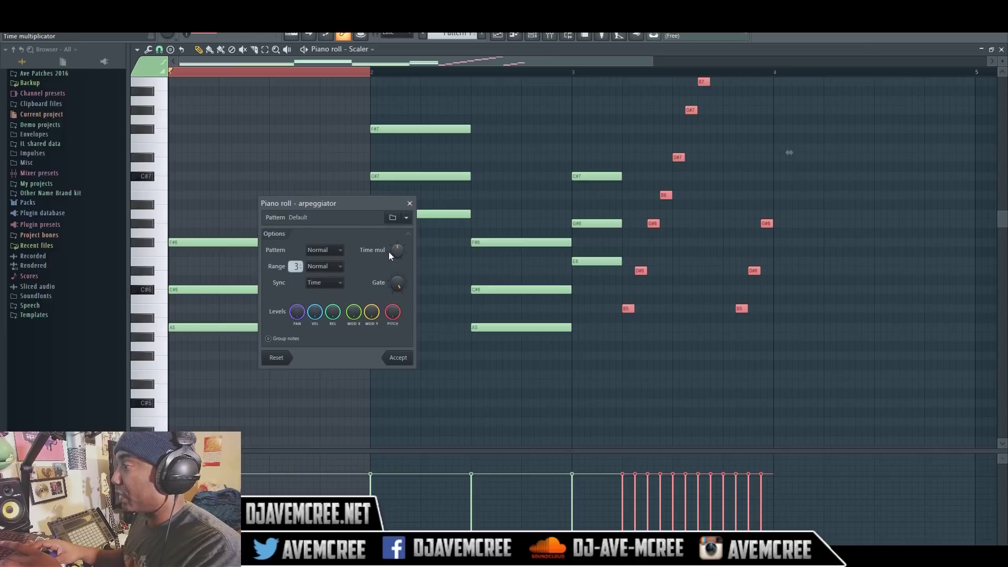
mouse_move(397, 252)
mouse_down()
mouse_move(396, 241)
mouse_move(397, 269)
mouse_up()
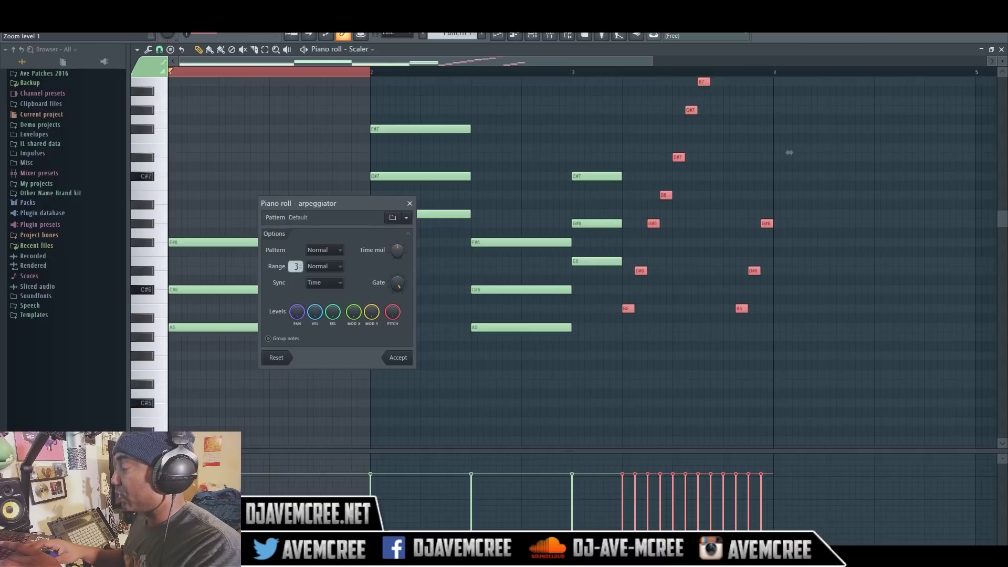
key(Return)
Play the arpeggiated pattern, stop it, and shrink the piano roll to reveal the channels.
key(space)
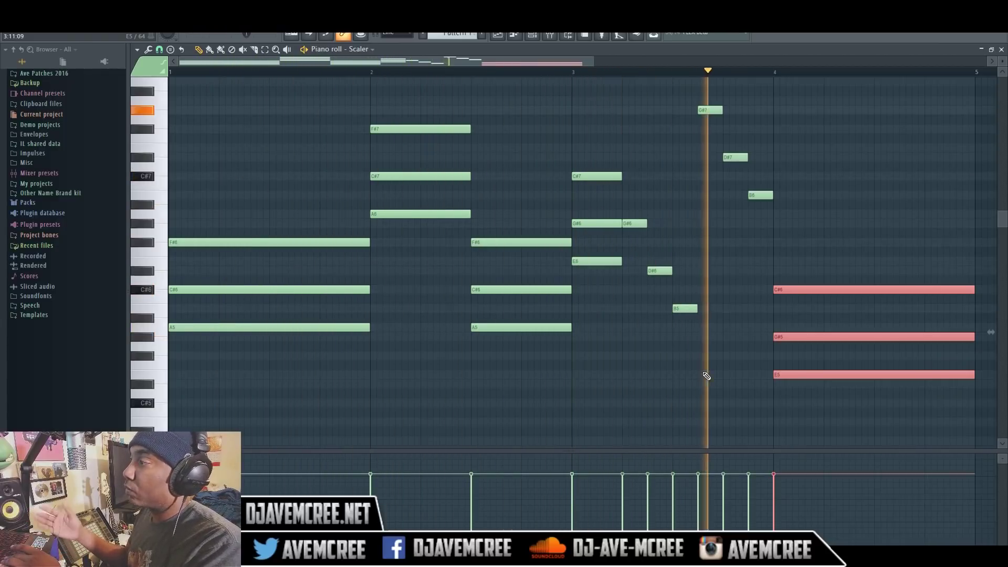
key(space)
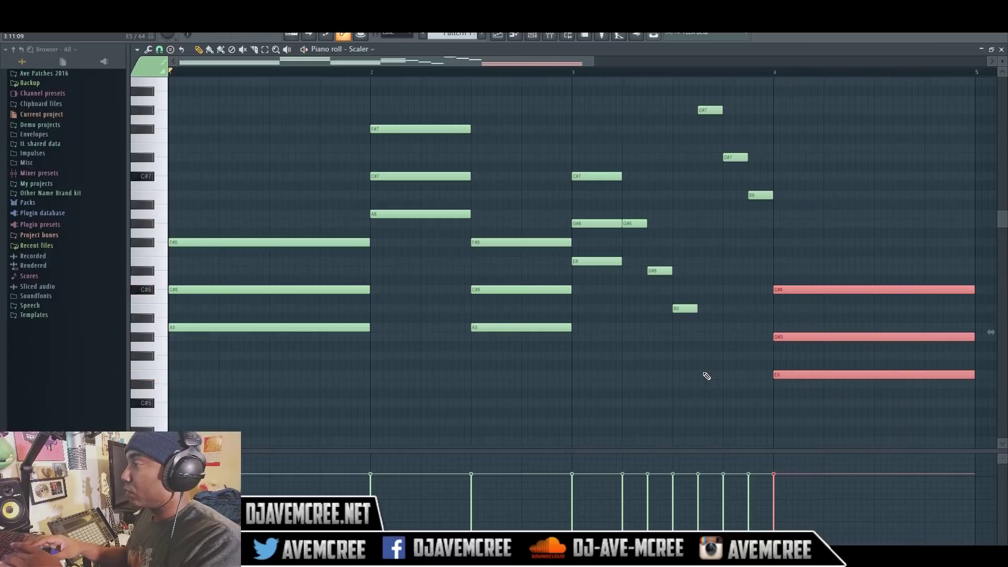
click(991, 49)
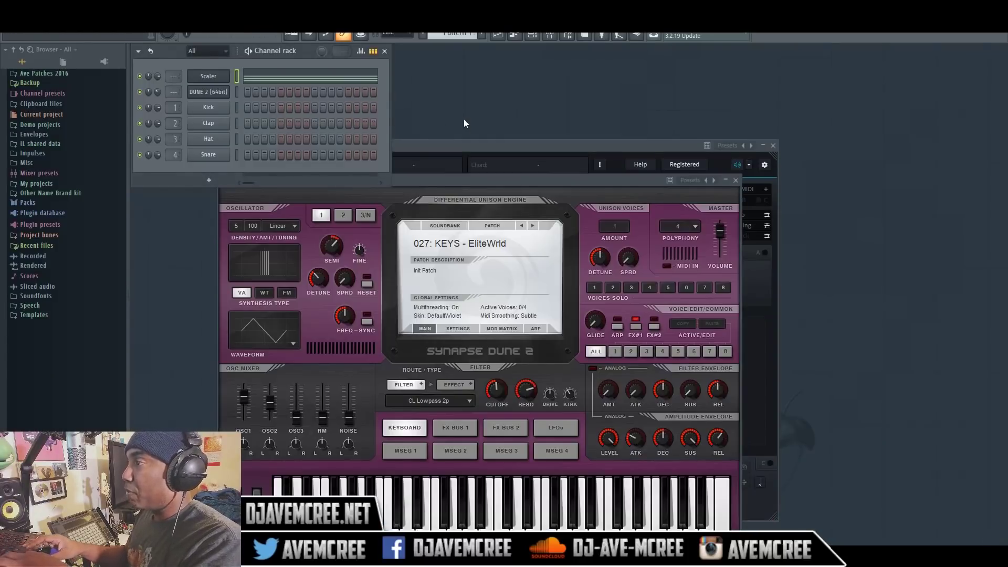
Switch DUNE 2 to the 030 KEYS - JazzBarr patch and audition the pattern.
click(236, 93)
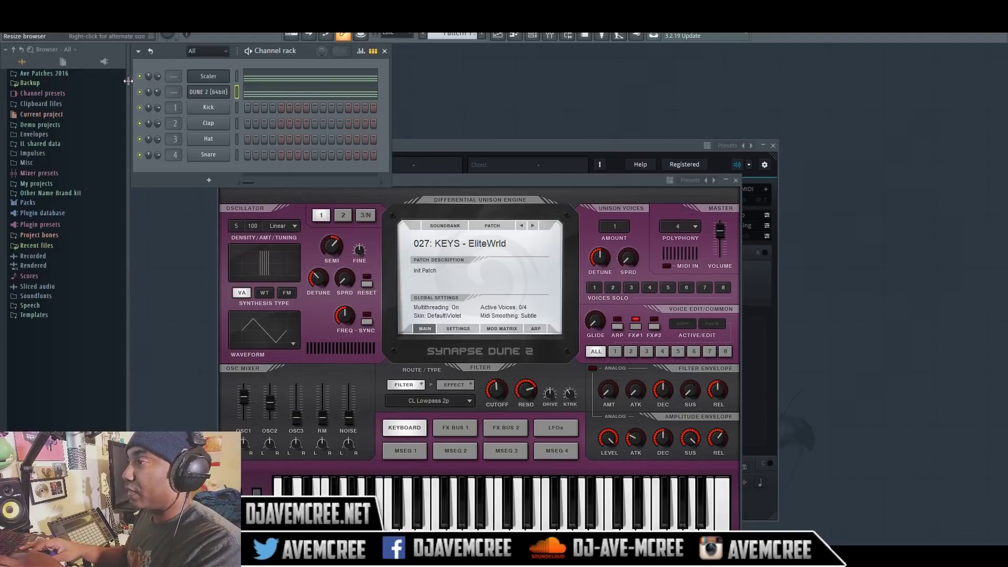
click(533, 226)
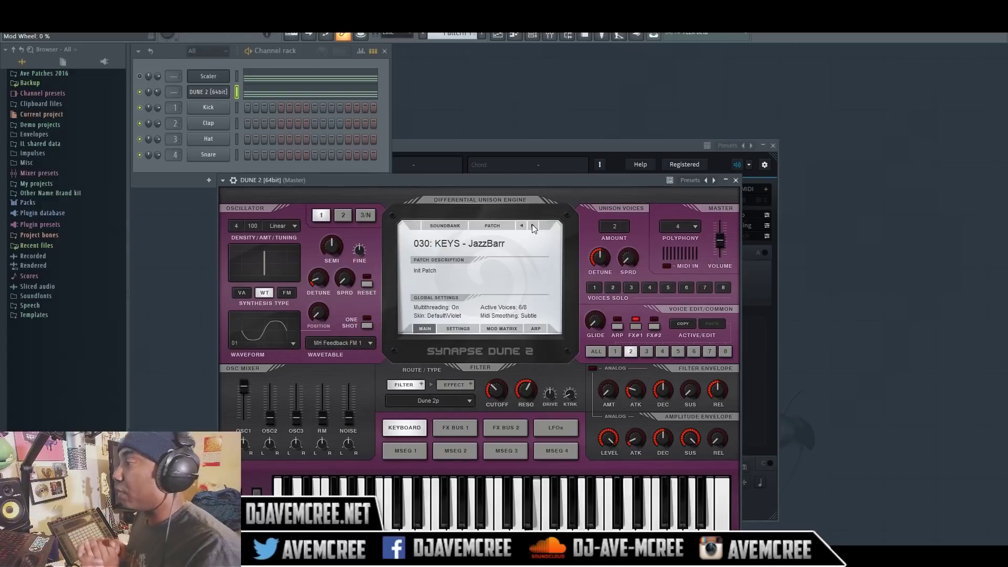
key(space)
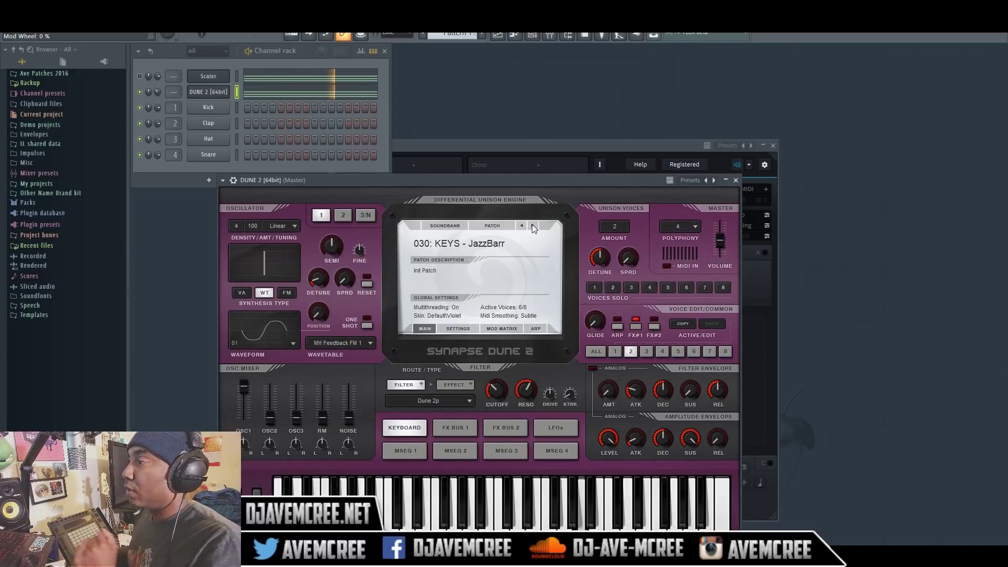
key(space)
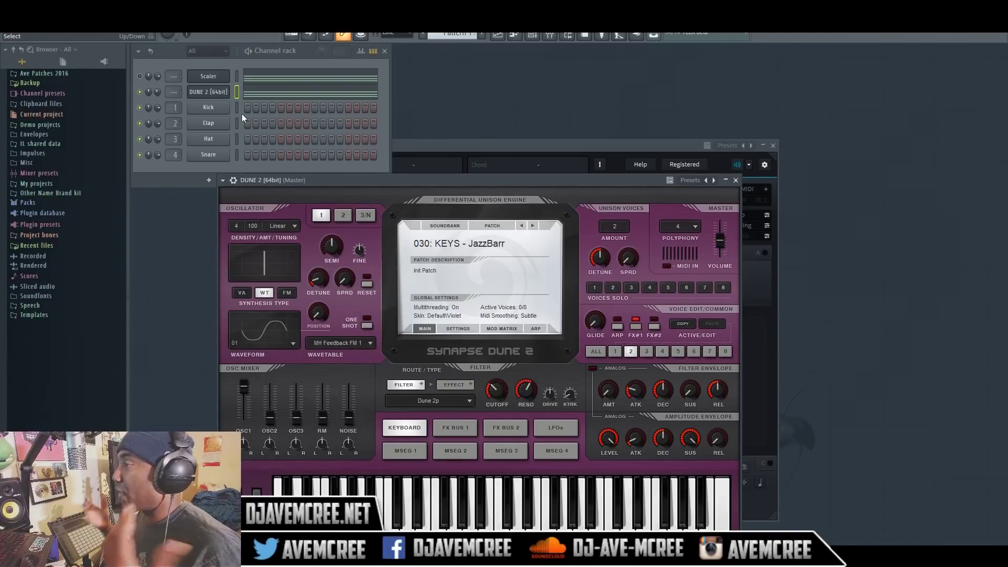
Undo the last change and open the Scaler channel's notes in the piano roll.
key(ctrl+z)
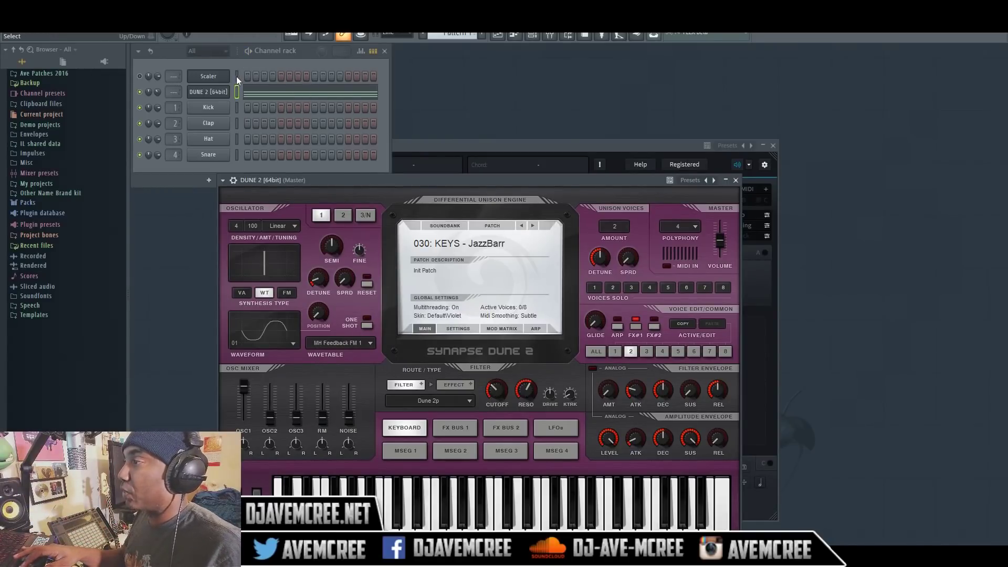
right_click(219, 76)
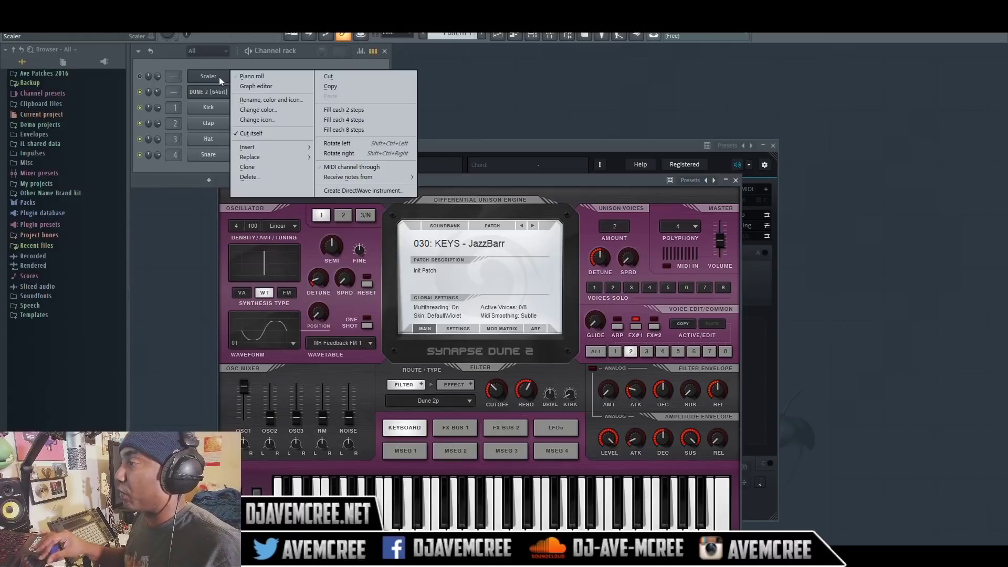
click(247, 76)
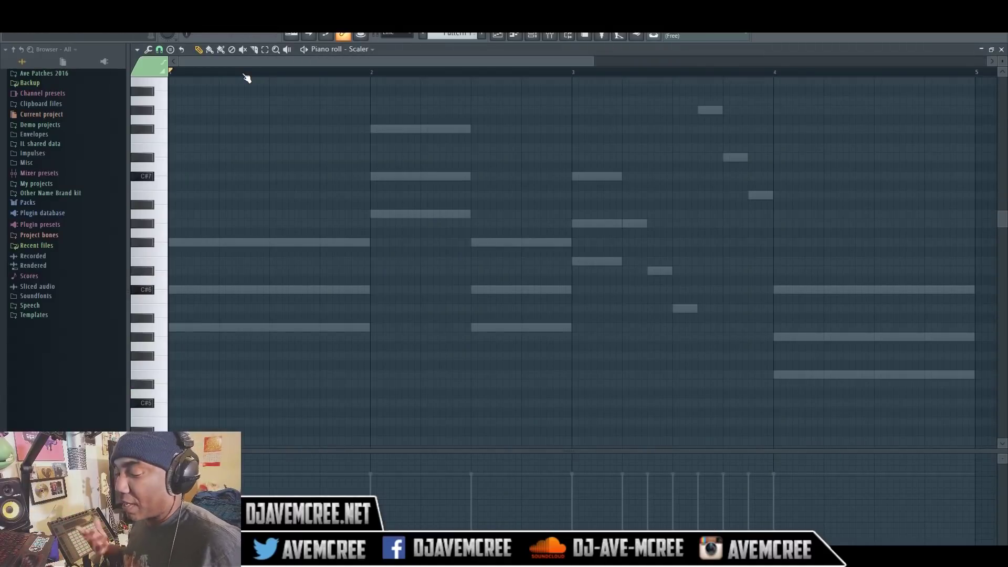
Choose Major as the stamp and stamp a Major scale starting on C6.
click(139, 51)
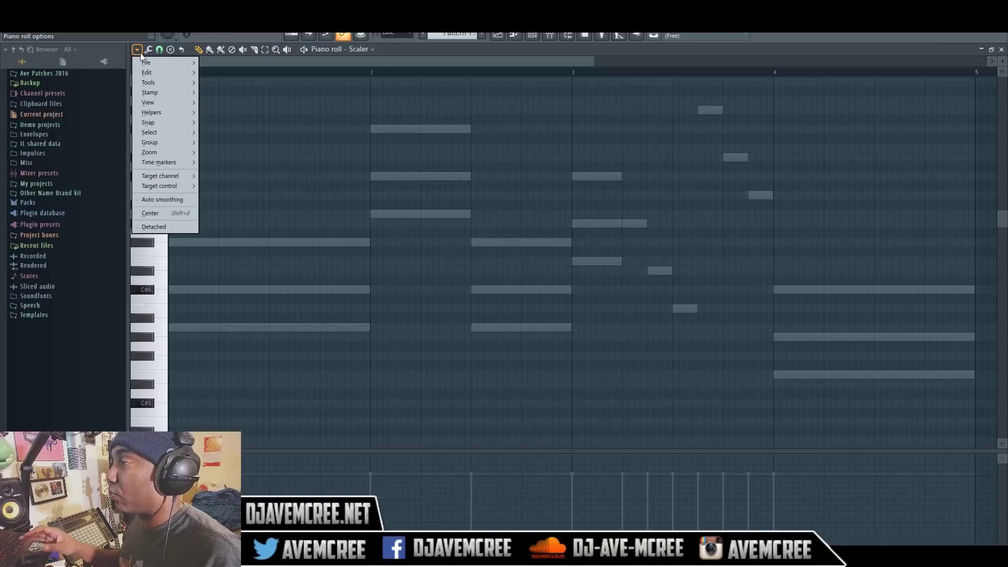
mouse_move(150, 93)
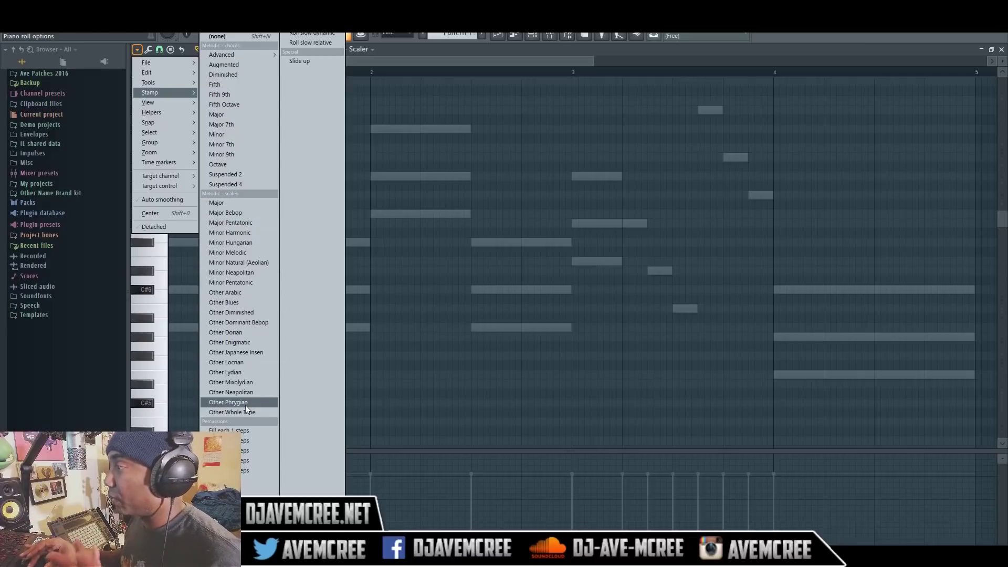
click(234, 204)
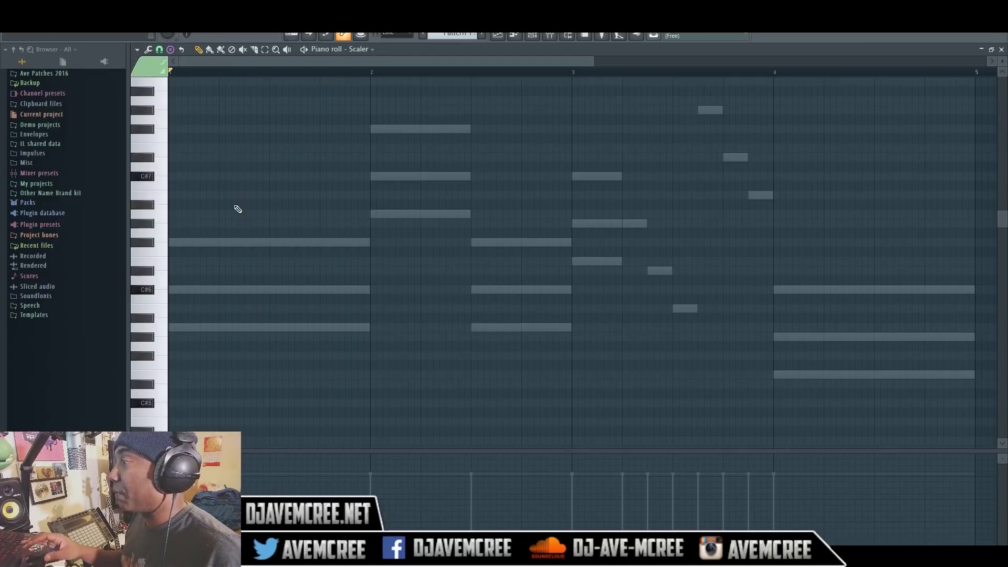
click(173, 300)
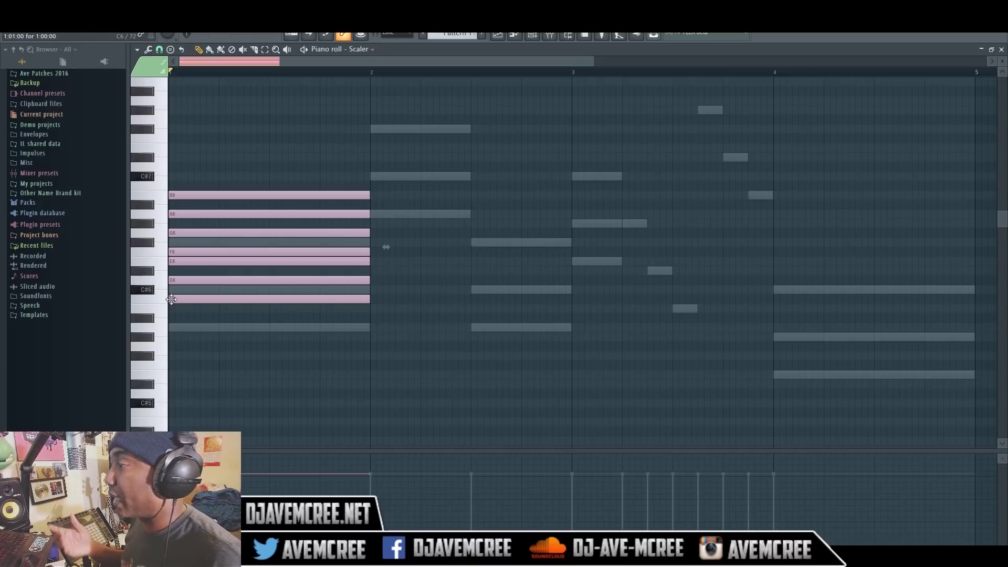
Copy the C Major scale an octave up to span C6–B7, then stretch the notes across the pattern.
key(ctrl+a)
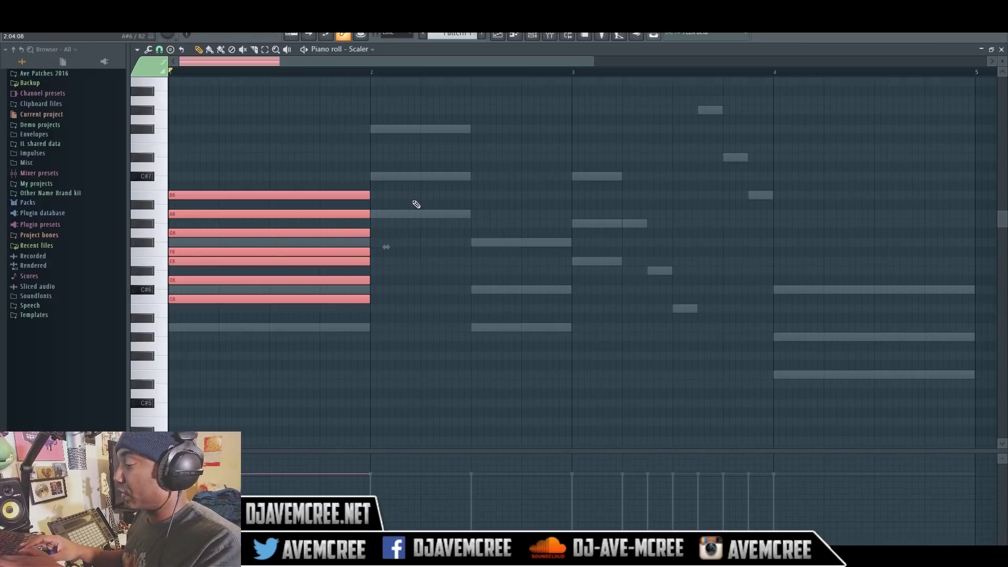
key(shift+Right)
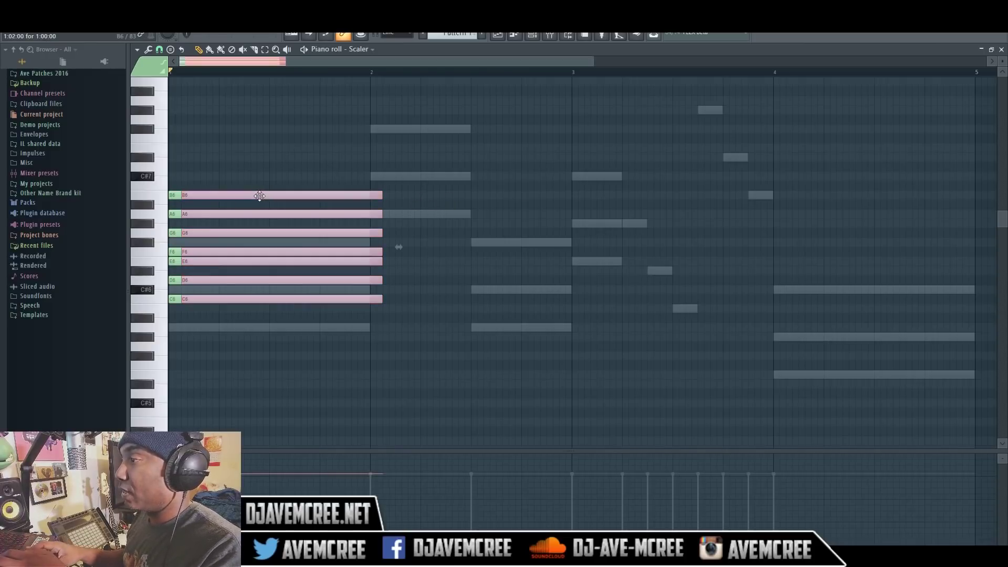
drag(259, 195, 243, 121)
key(ctrl+a)
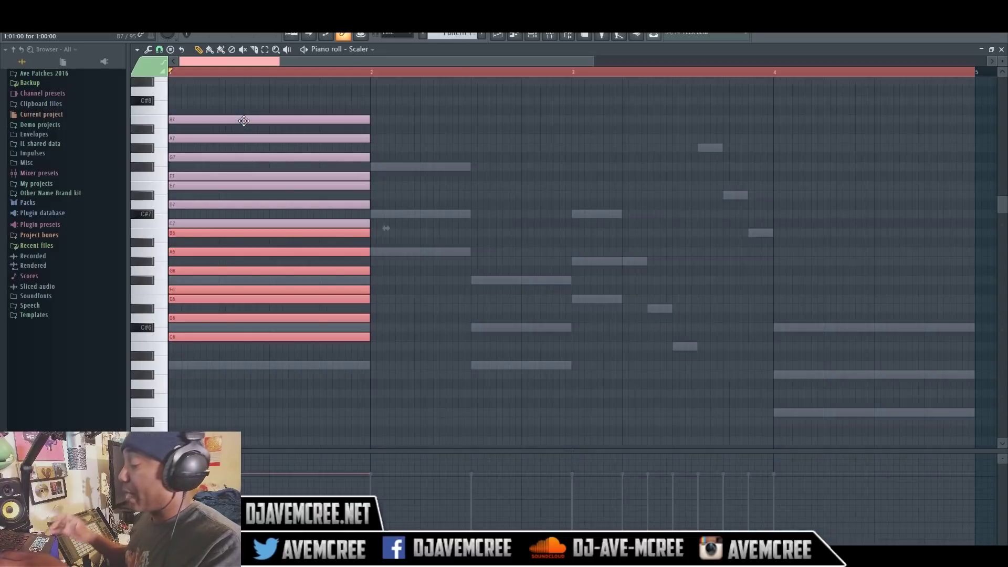
drag(243, 121, 245, 121)
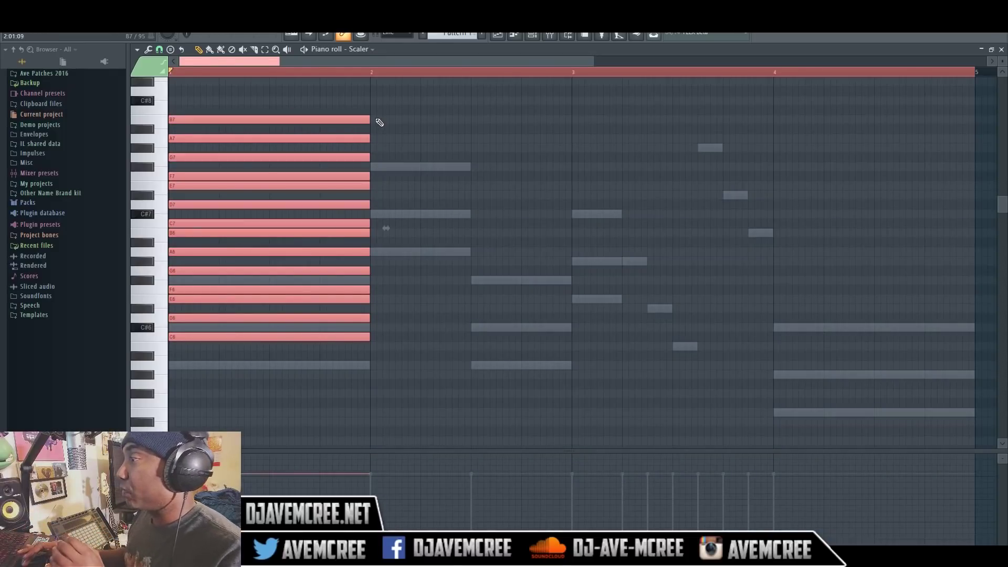
drag(370, 121, 570, 124)
Finish stretching the scale, clear Dune 2's notes, and draw a one-bar C6–E6–B6 chord.
drag(565, 124, 565, 124)
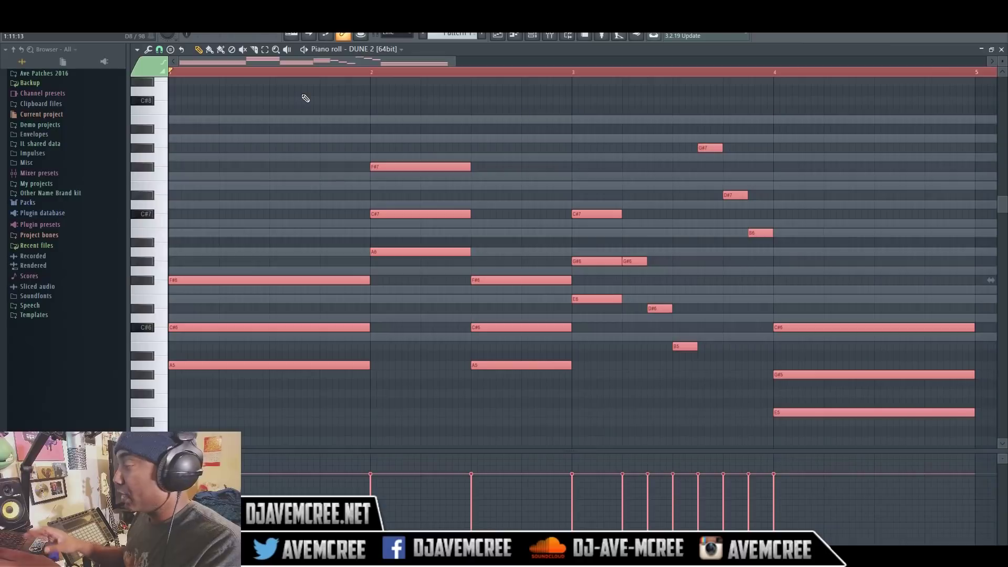
key(ctrl+a)
key(Delete)
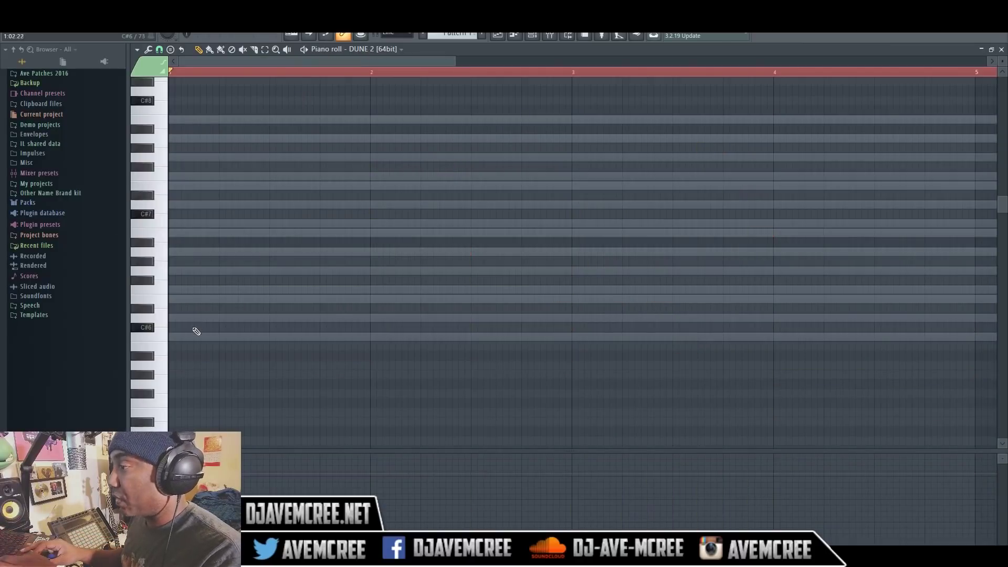
click(177, 337)
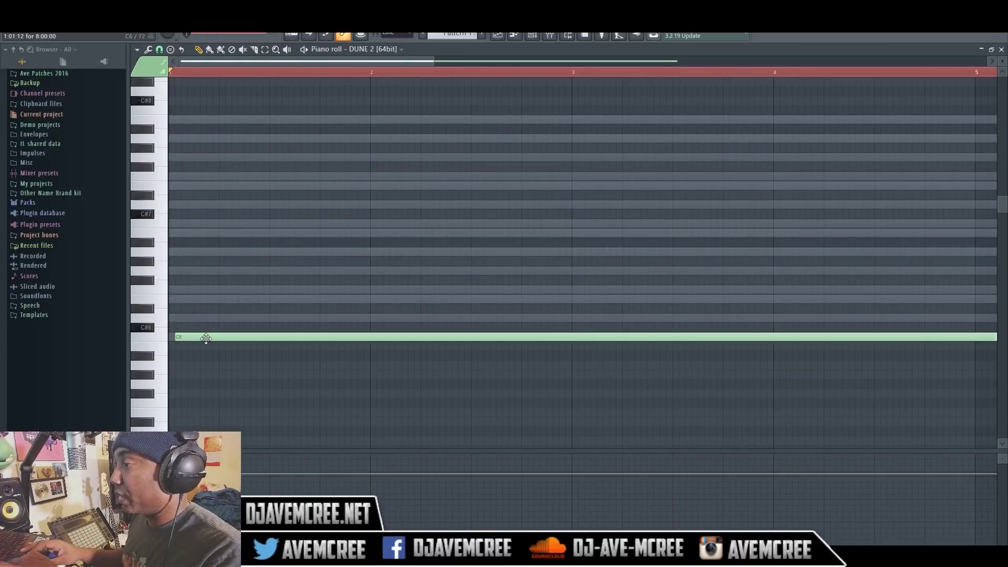
click(194, 337)
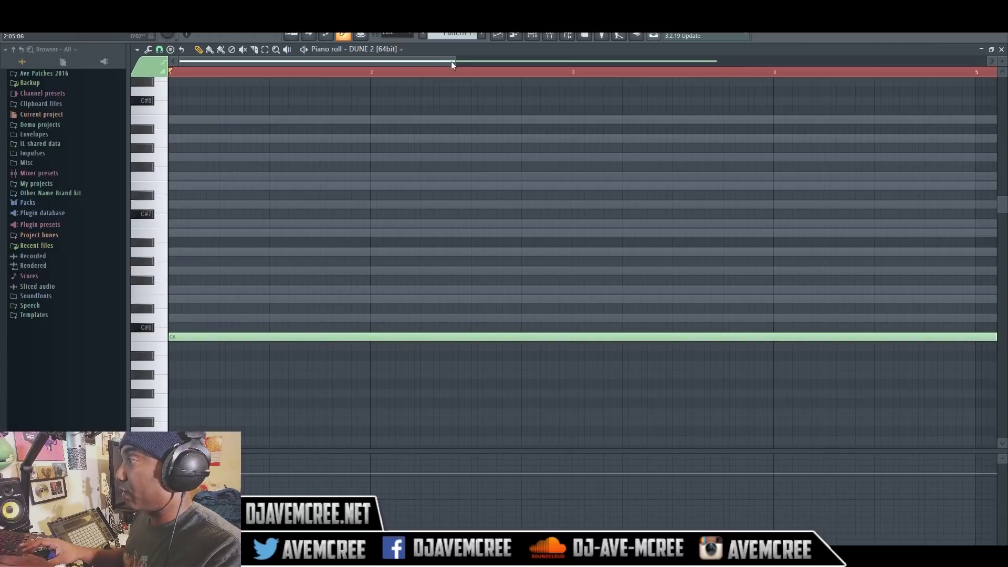
drag(456, 59, 843, 59)
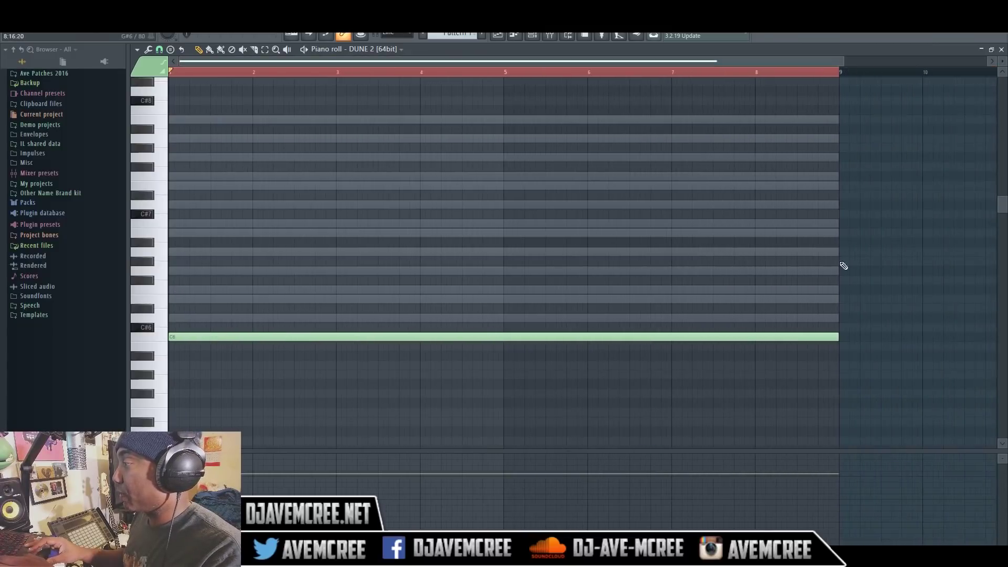
drag(800, 335, 254, 335)
click(231, 299)
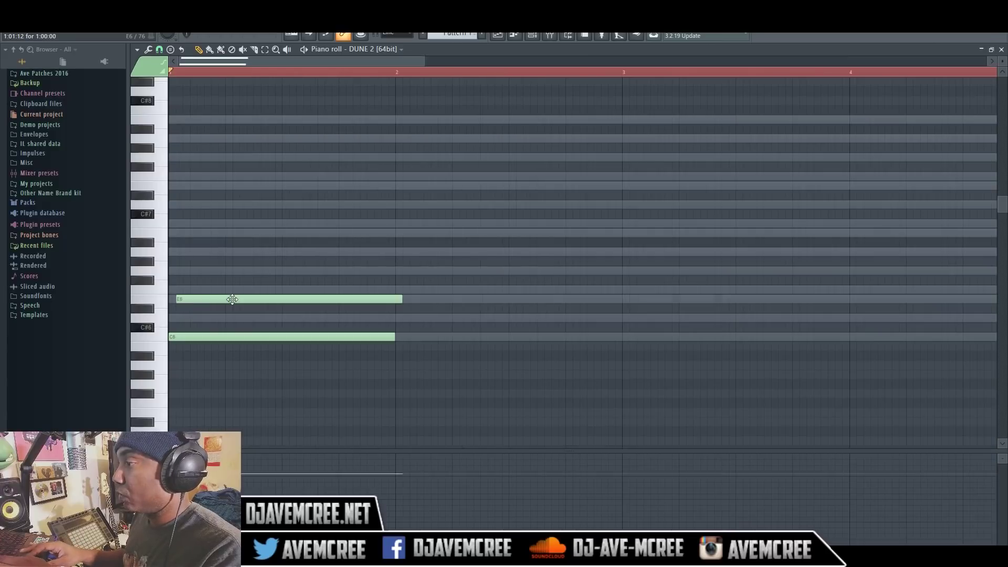
click(172, 234)
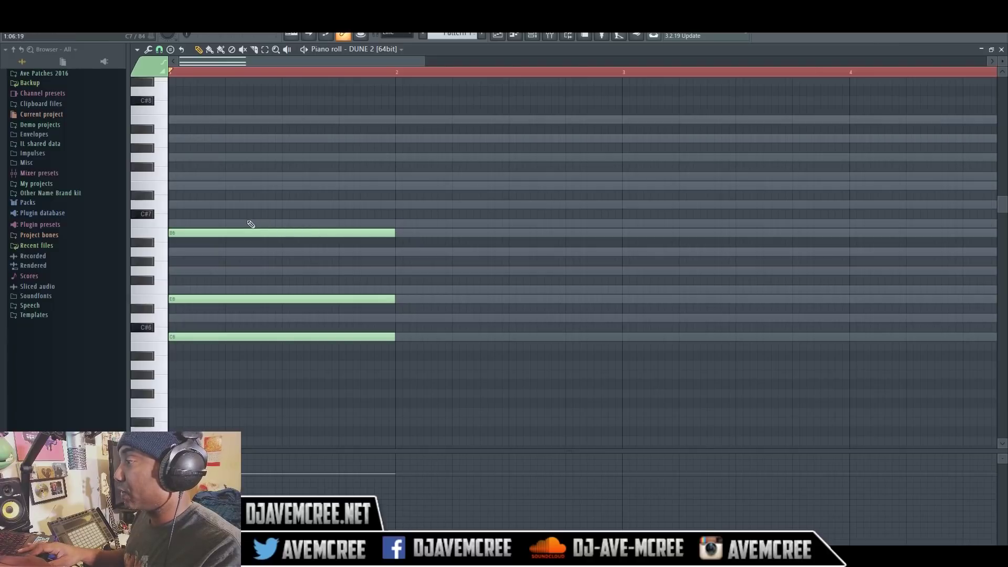
Duplicate the chord into bar 2, revoice it to F7, C7, G6, and play it.
key(ctrl+a)
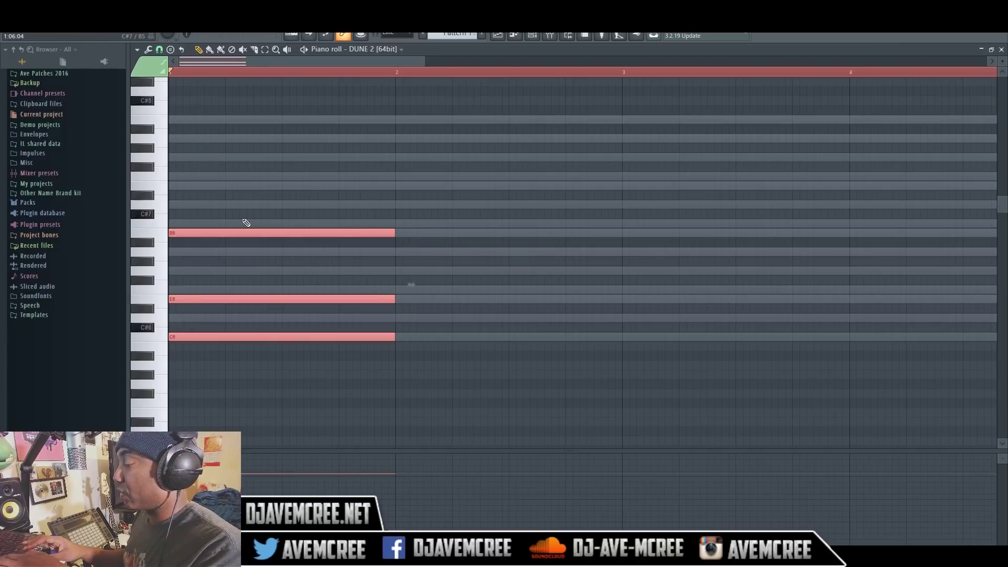
key(shift+Right)
drag(212, 231, 424, 156)
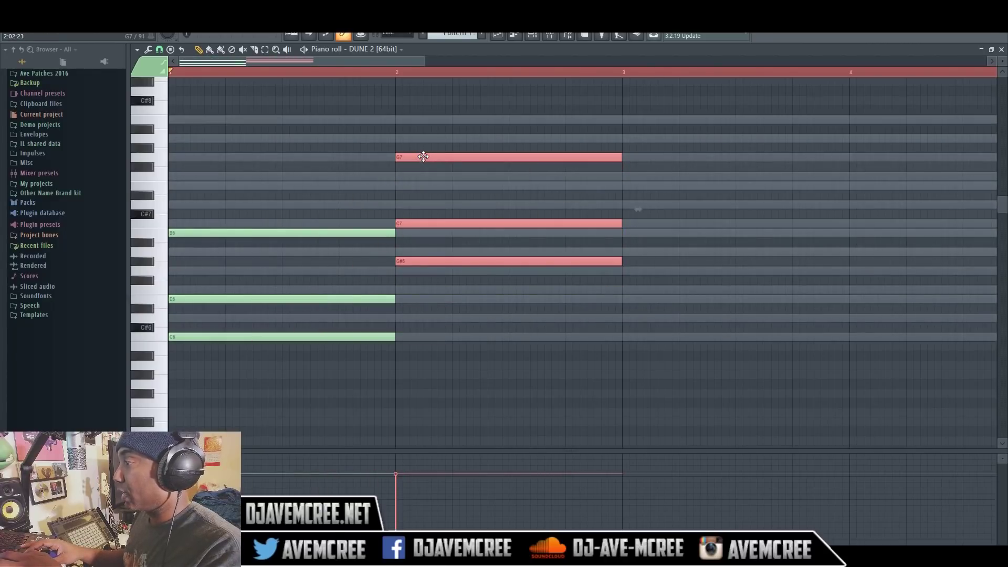
click(413, 253)
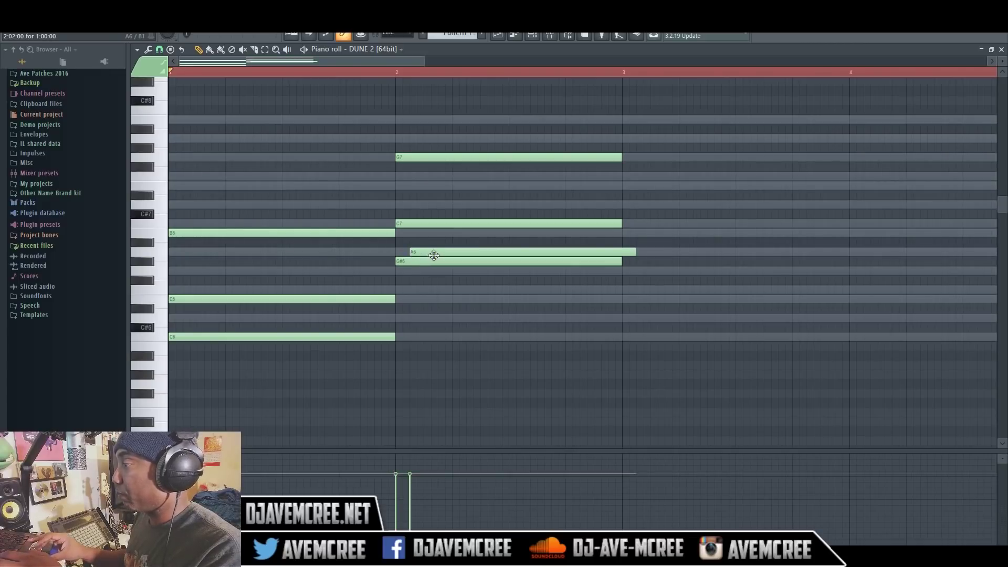
right_click(433, 255)
drag(426, 261, 426, 272)
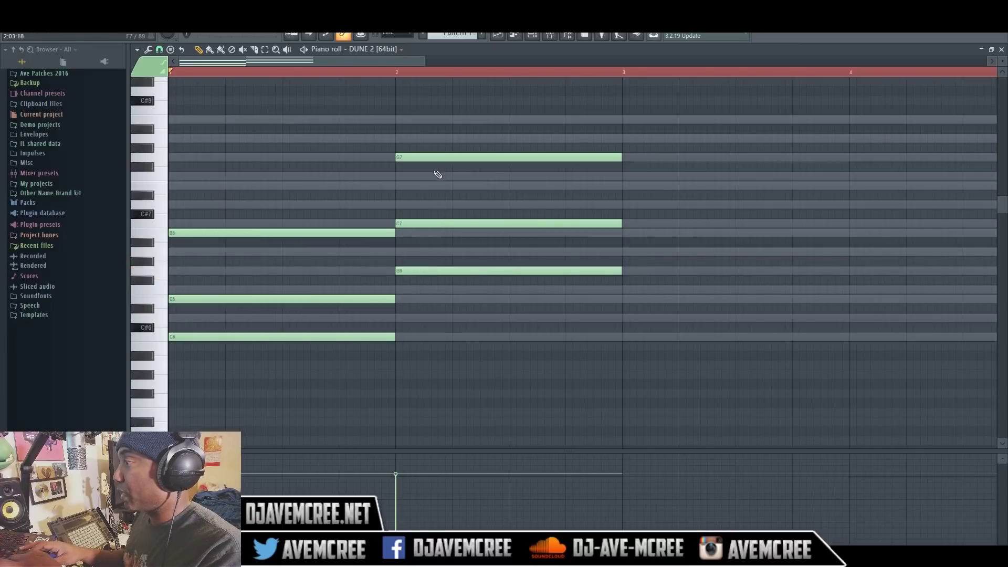
drag(430, 158, 431, 176)
key(space)
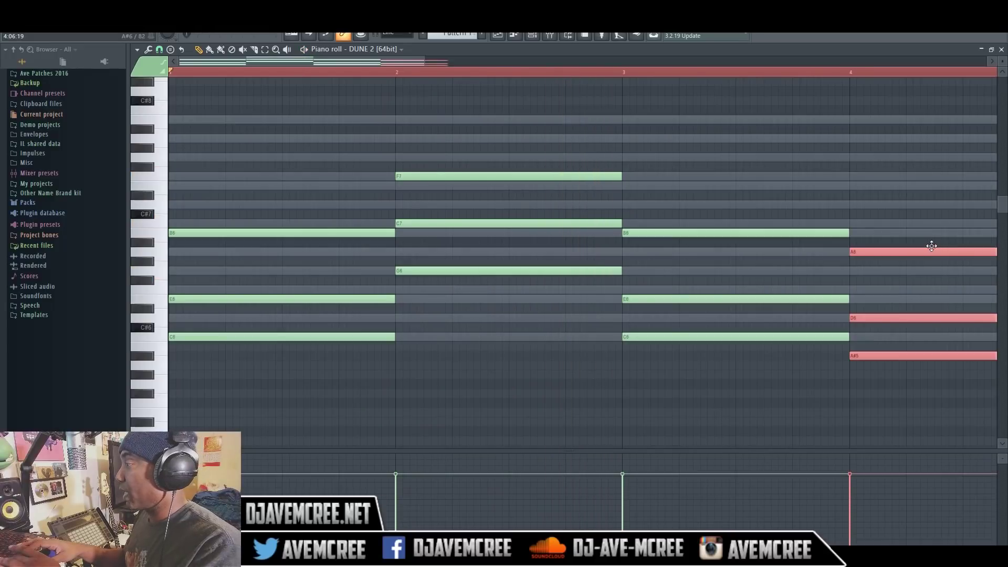
Play back the chord progression and bring up the chord stamp list.
key(space)
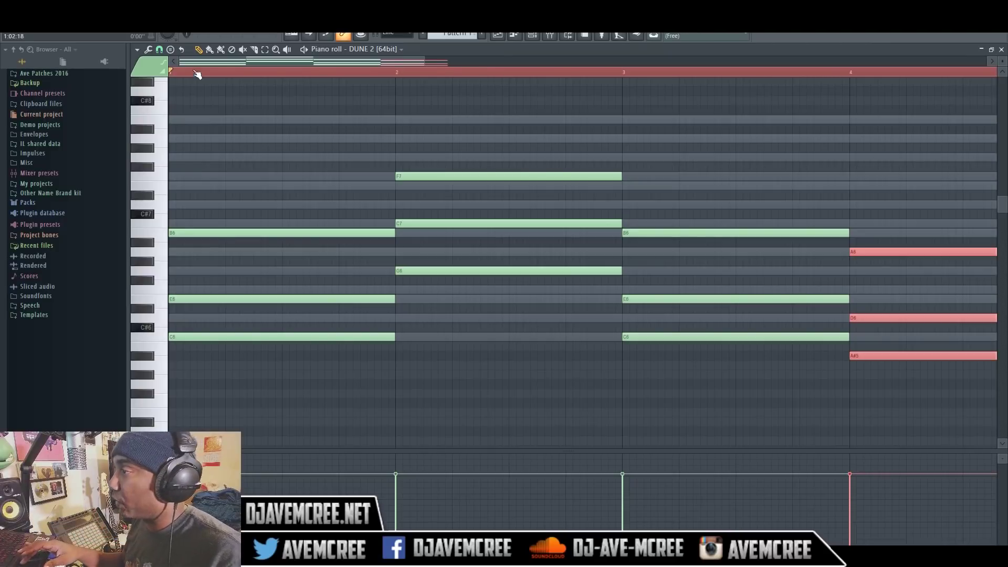
click(170, 50)
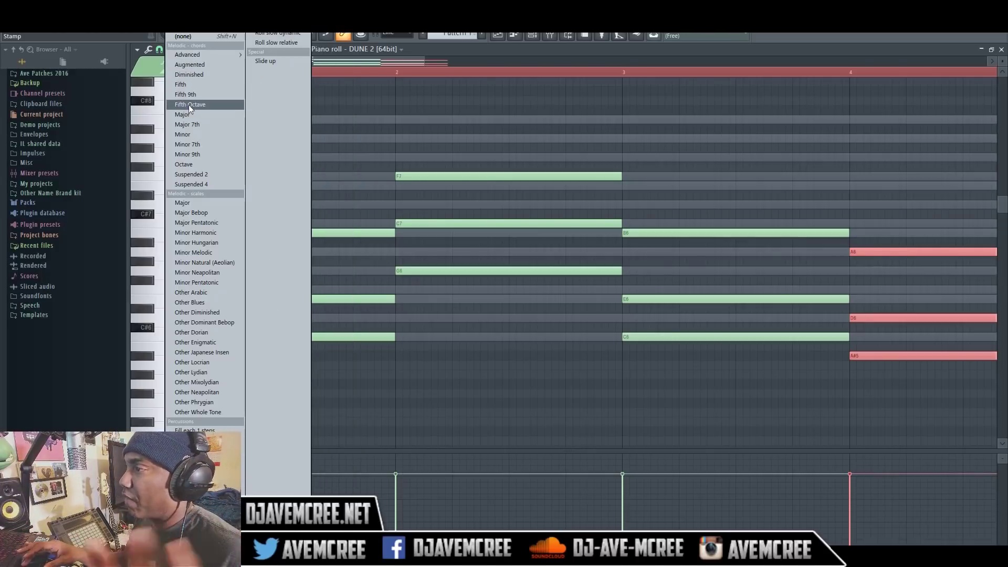
Replace the bar-2 chord with a four-note Minor 7th stamp and listen to it.
click(221, 144)
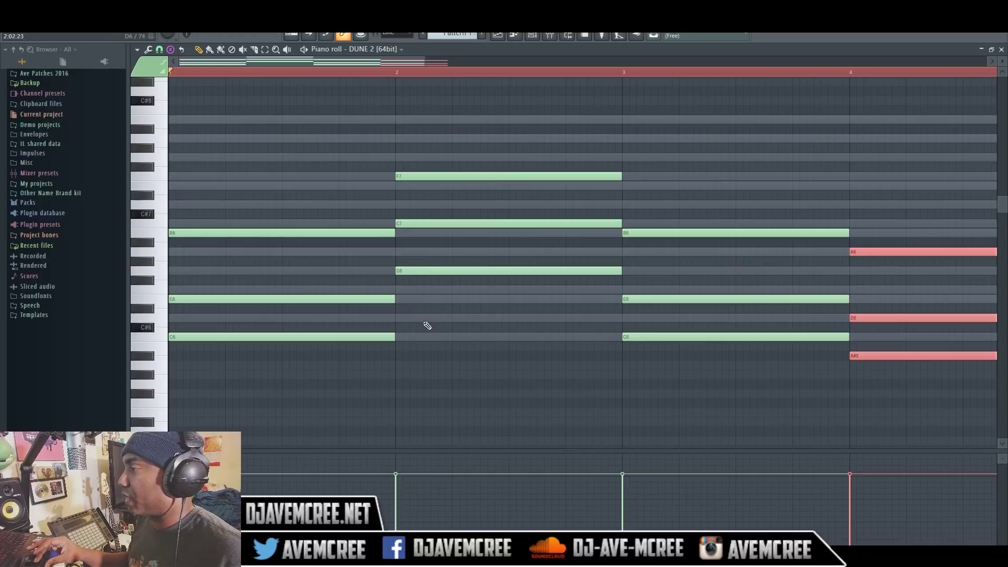
right_click(441, 271)
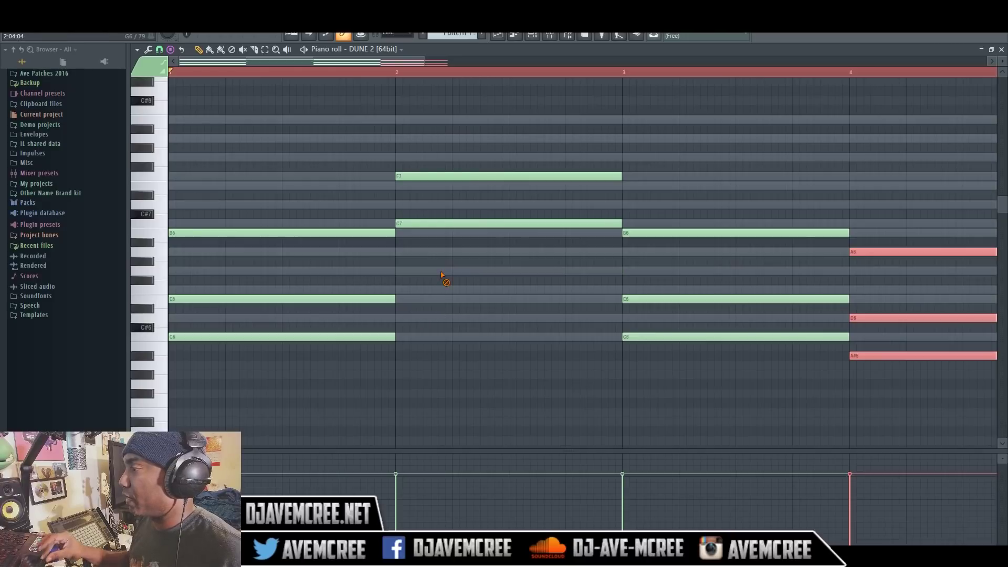
right_click(448, 224)
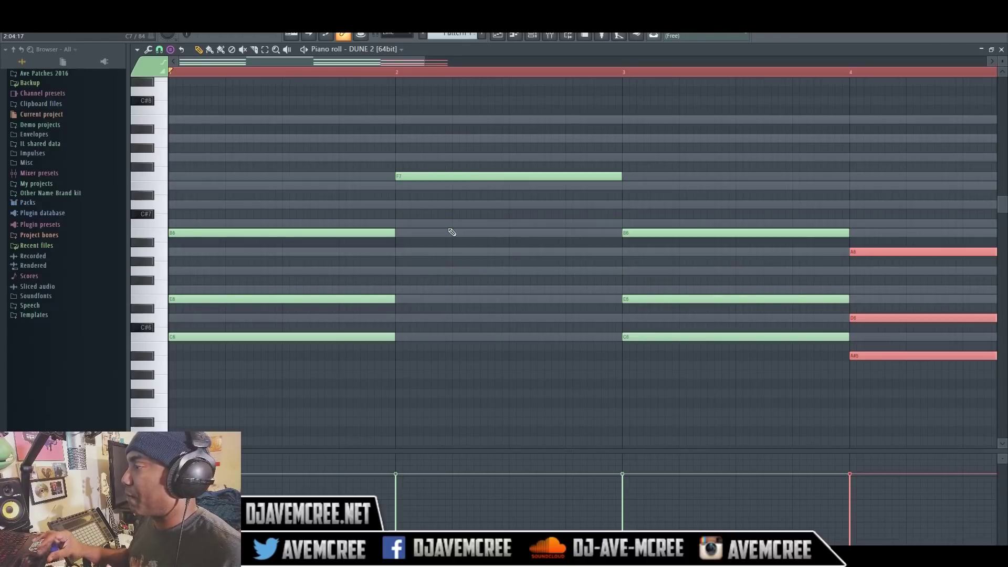
right_click(448, 177)
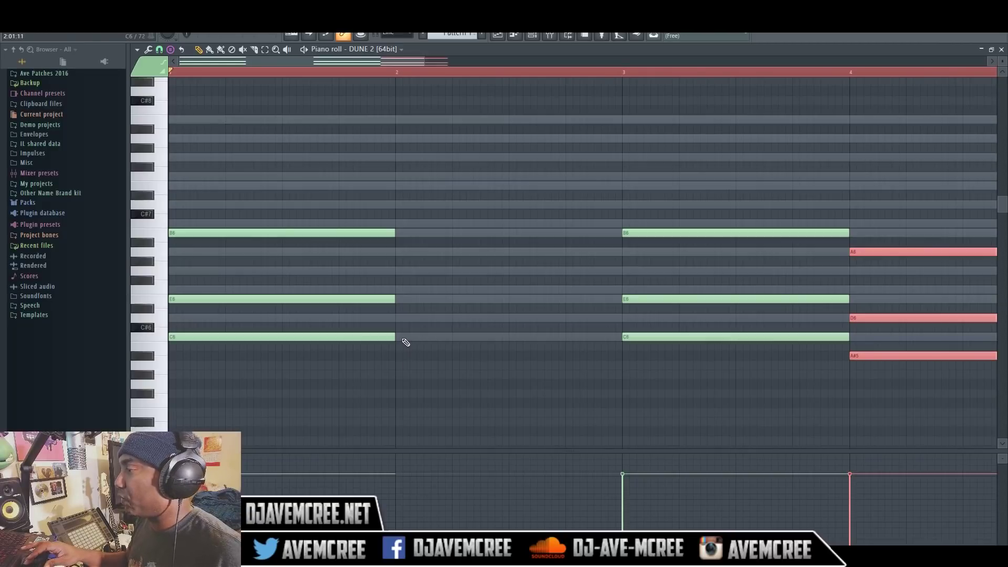
key(ctrl+v)
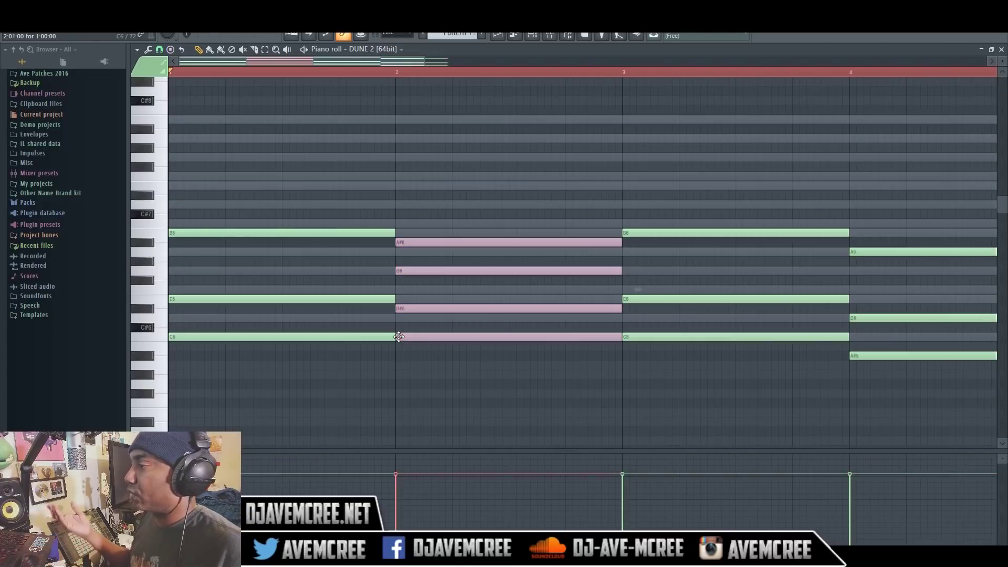
key(space)
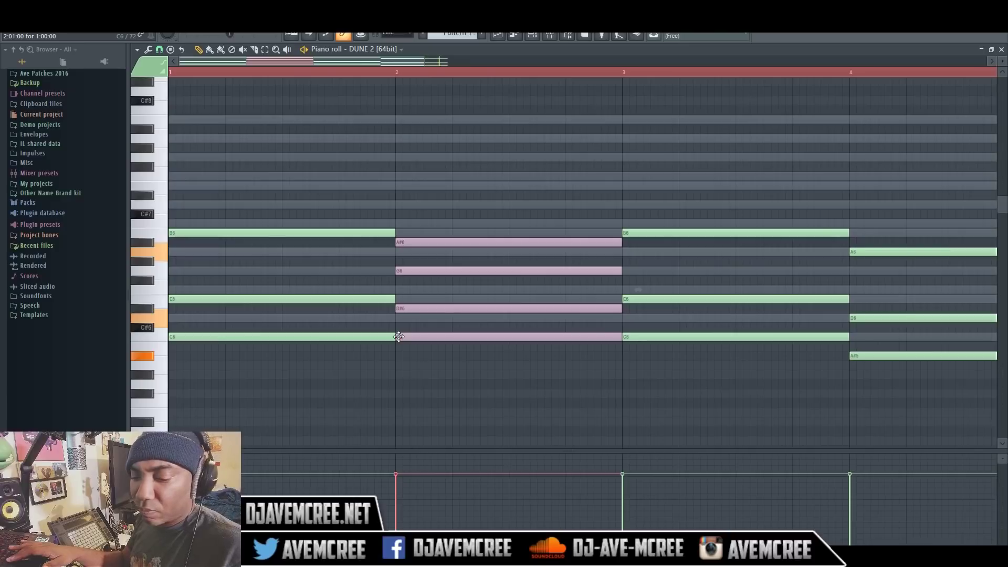
key(space)
Transpose the new bar-2 chord up two semitones and play the progression again.
drag(428, 243, 428, 225)
key(space)
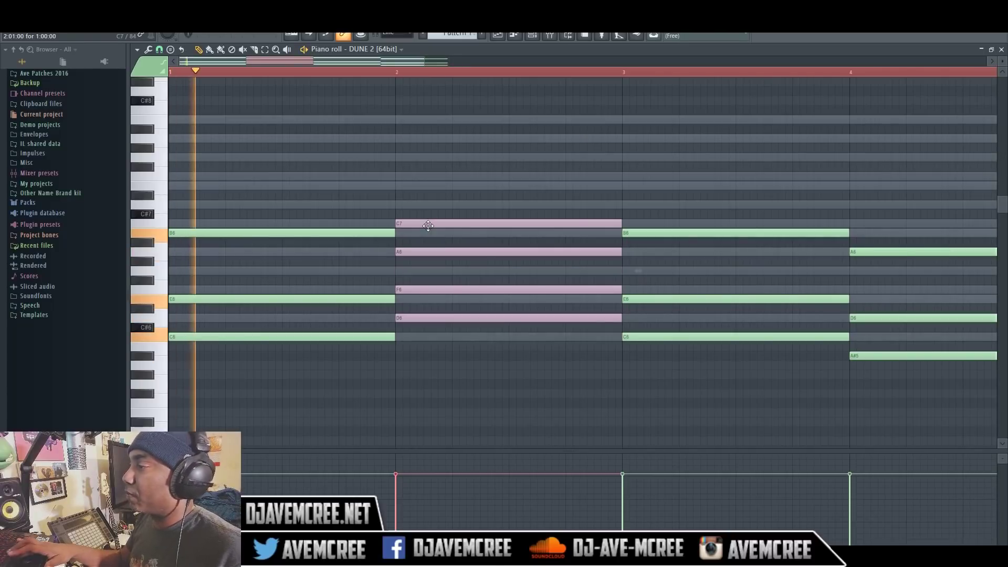
key(space)
key(space)
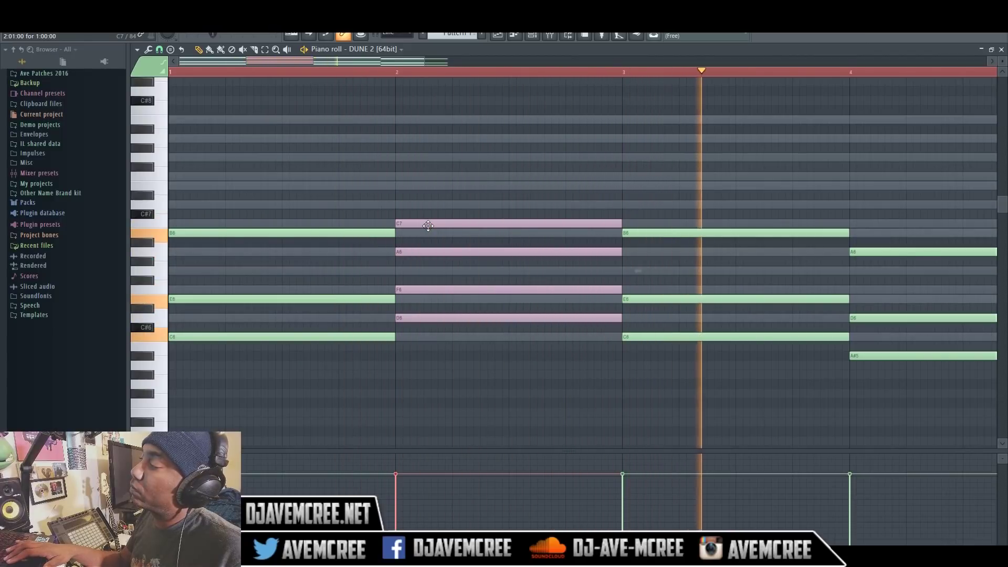
key(space)
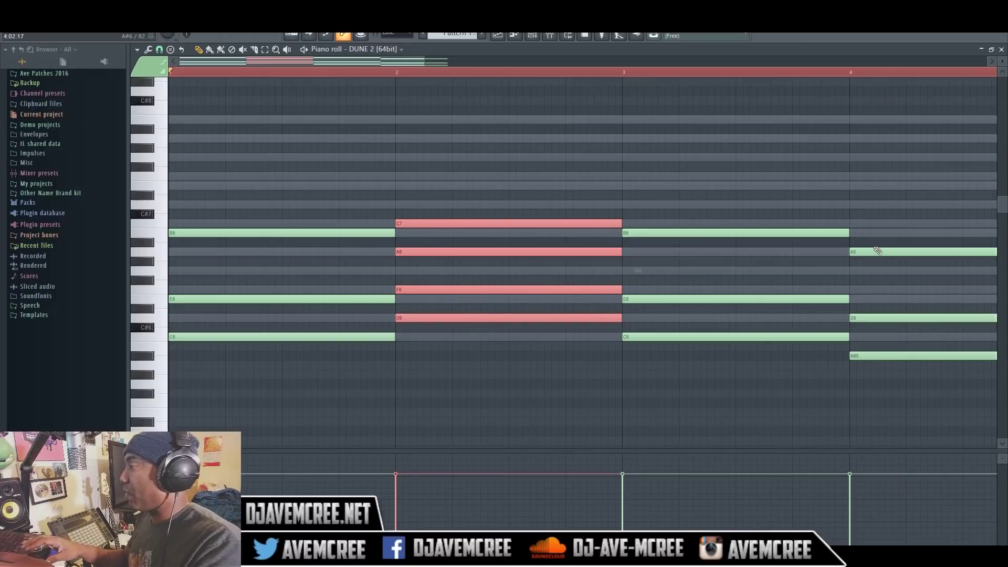
Replace the bar-4 chord with a copy of the bar-2 chord and play it back.
drag(878, 225, 907, 381)
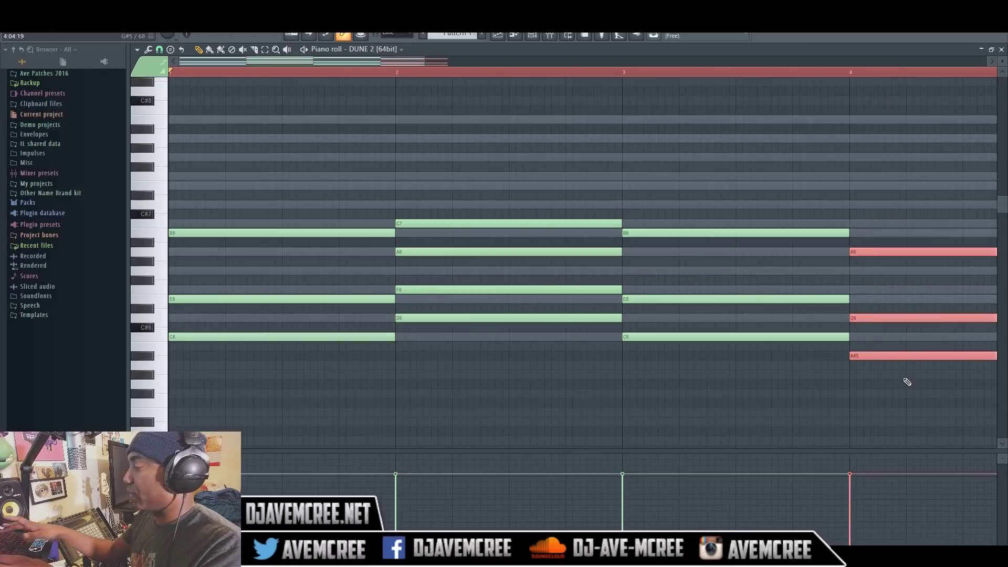
key(Delete)
key(ctrl+v)
key(space)
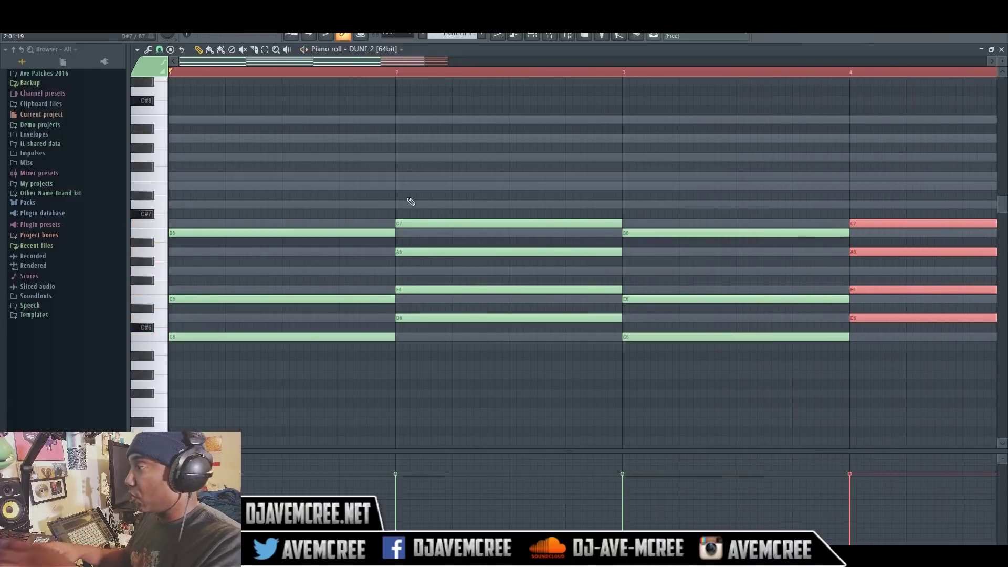
drag(405, 173, 546, 330)
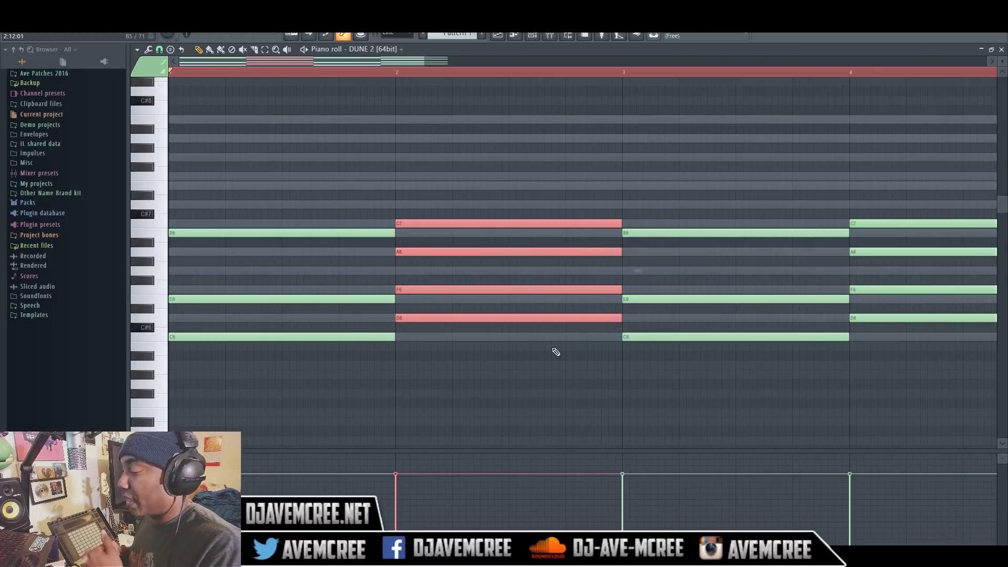
Arpeggiate the bar-2 chord with short notes and range 4, then shift it down 8 semitones.
key(alt+a)
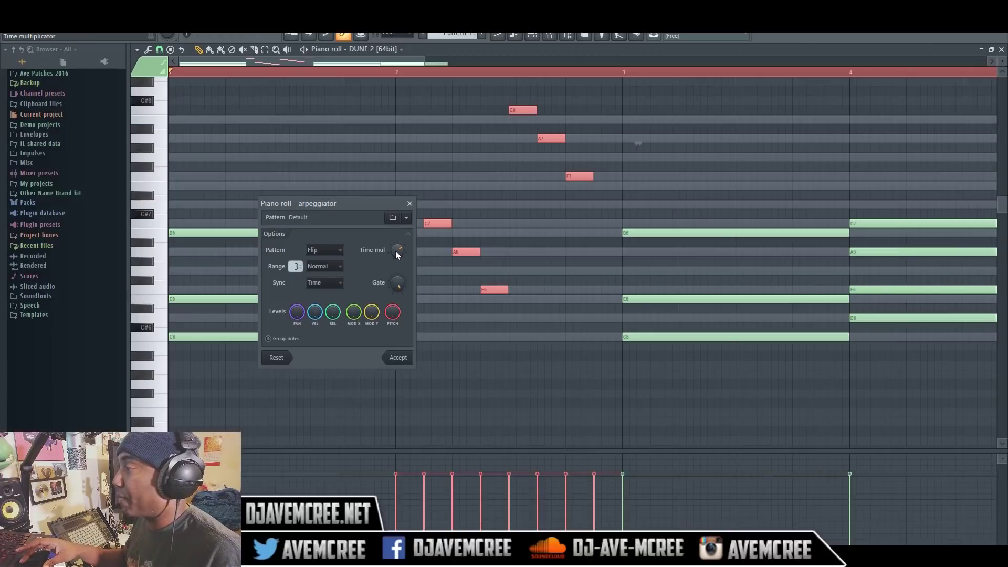
drag(396, 250, 396, 259)
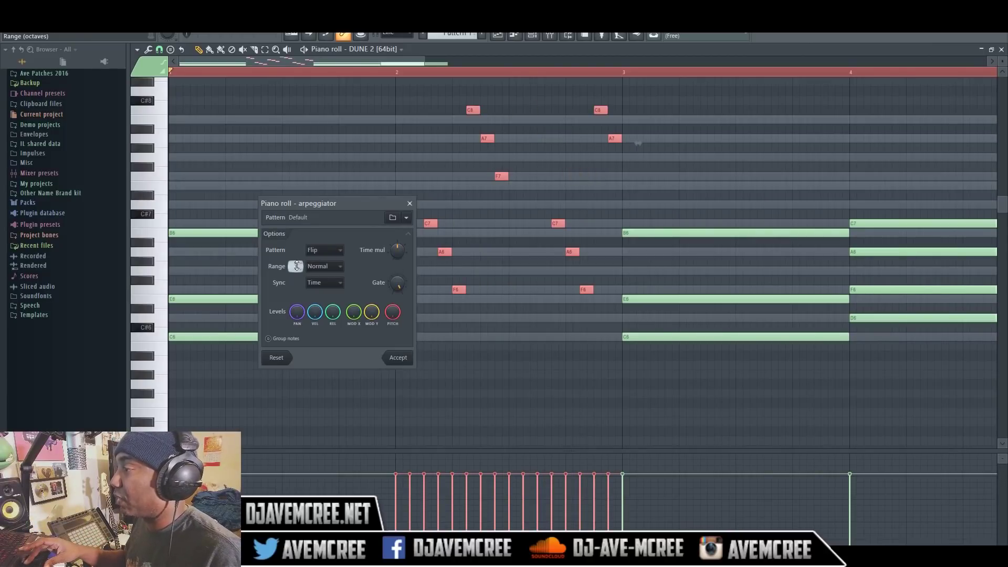
drag(296, 266, 295, 260)
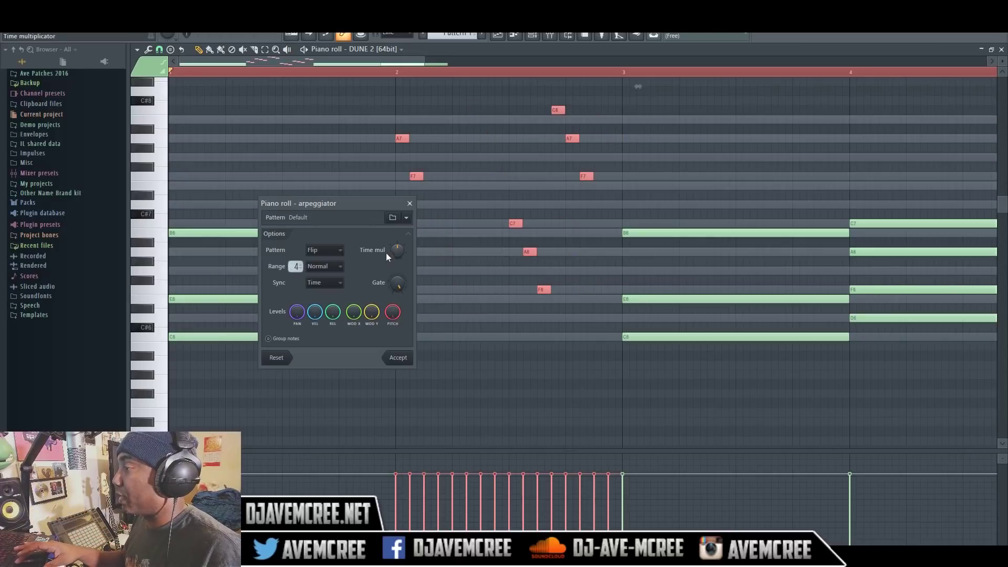
drag(392, 247, 392, 244)
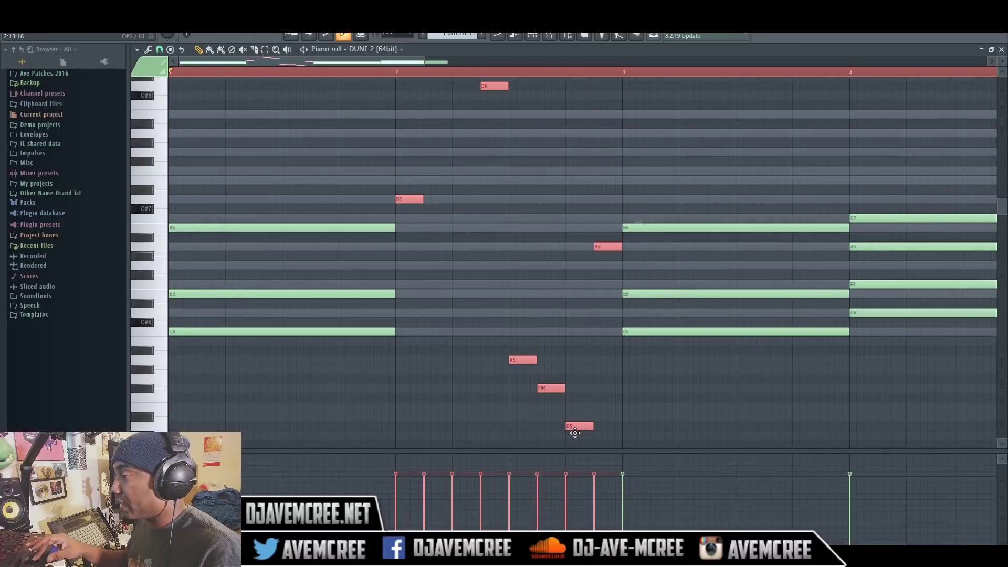
drag(575, 432, 575, 388)
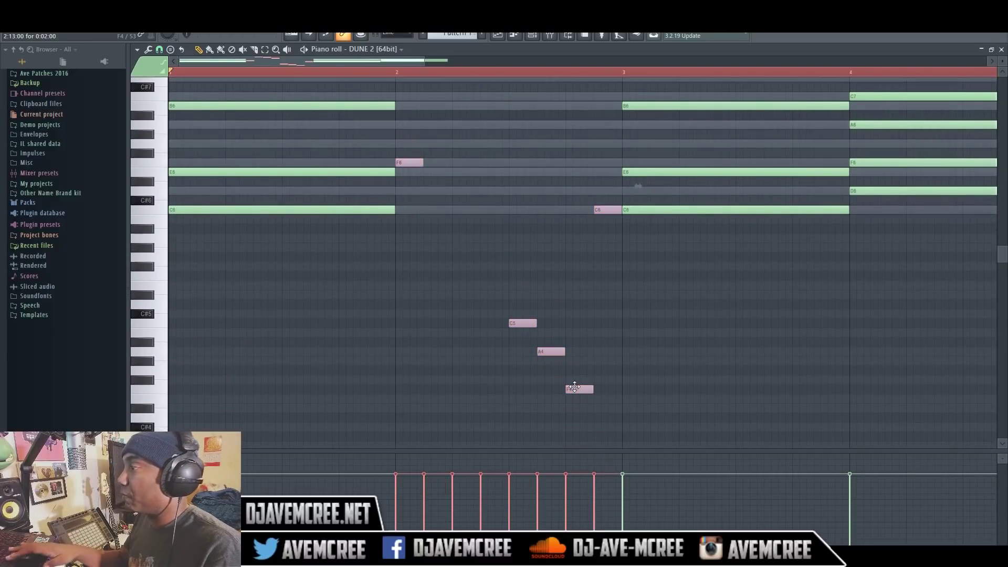
Play the arpeggiated progression and stop it.
key(space)
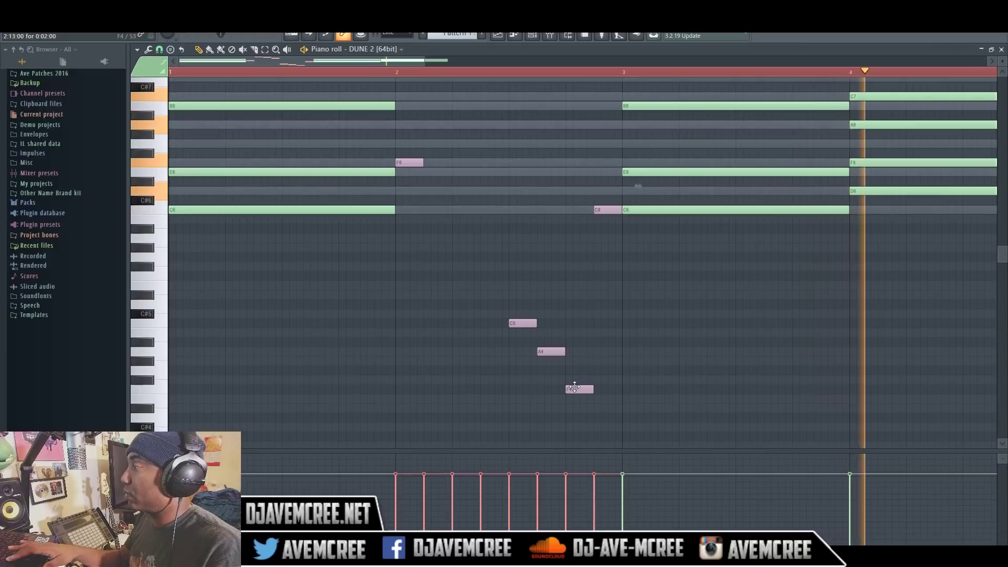
key(space)
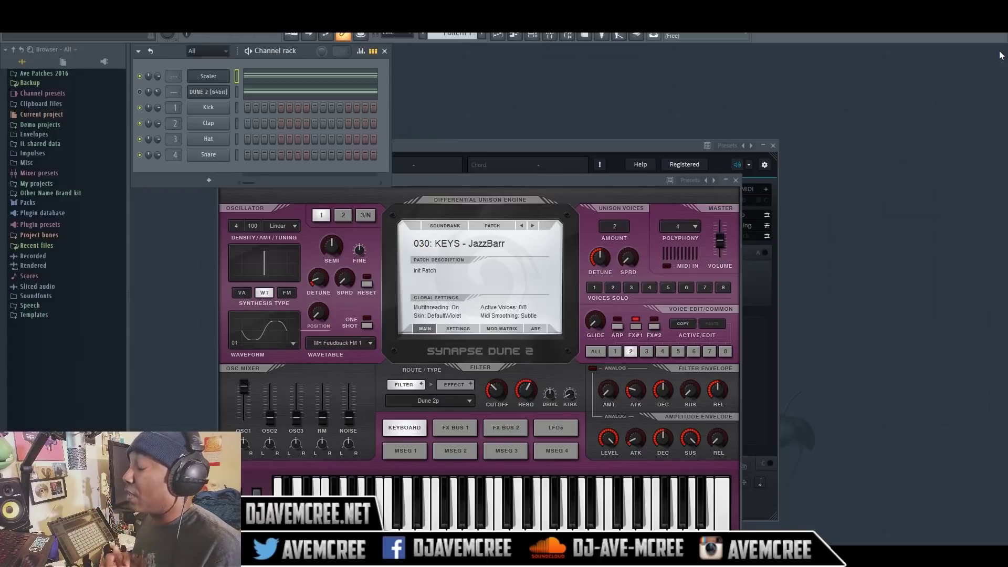
Open Piano roll - Scaler from the Scaler row in the Channel rack.
click(363, 82)
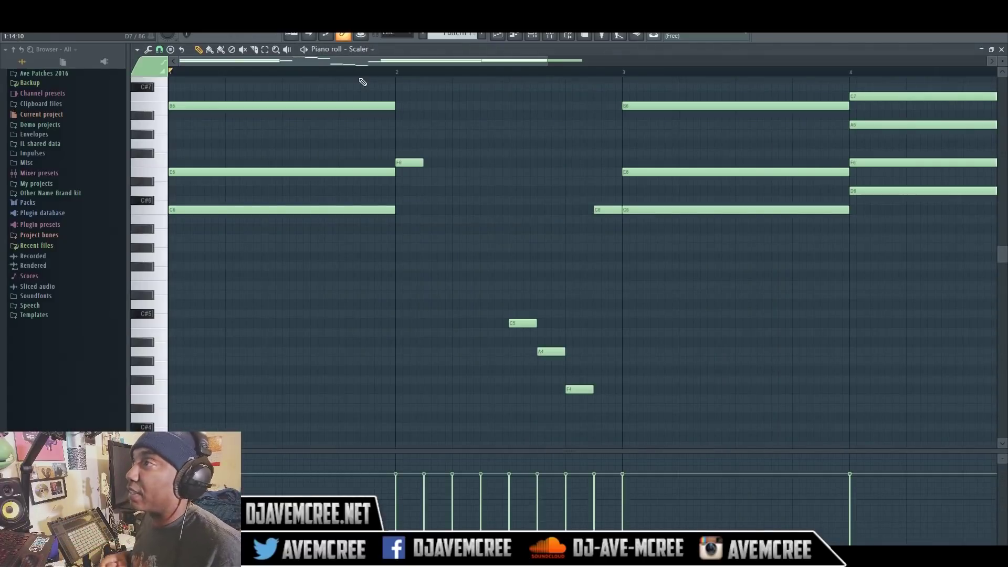